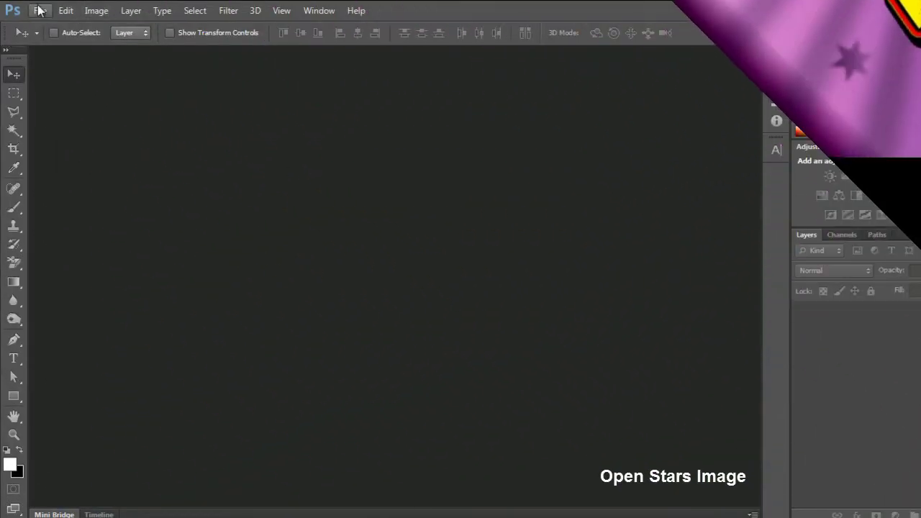
# Open star_background_by_survivorcz-daioiy6.jpg from the 14-11-2016 folder.
pyautogui.click(40, 11)
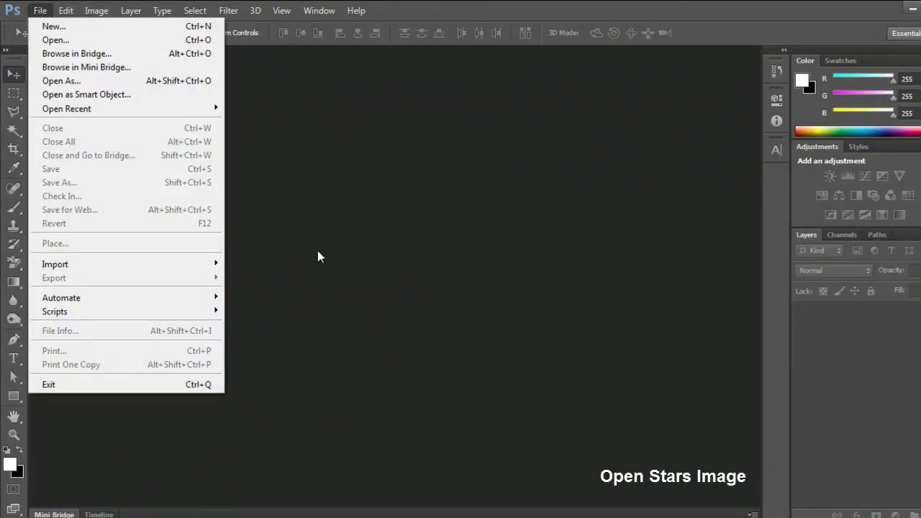
pyautogui.click(56, 39)
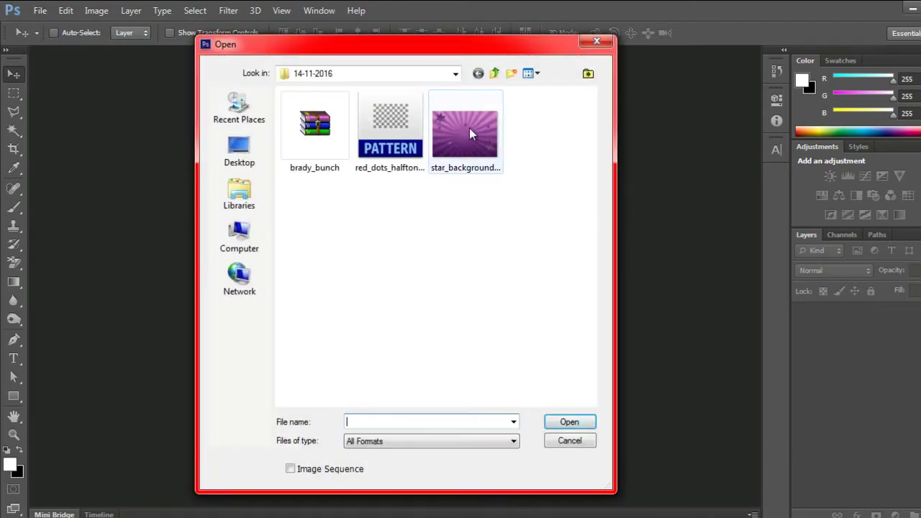
pyautogui.click(475, 133)
pyautogui.click(576, 422)
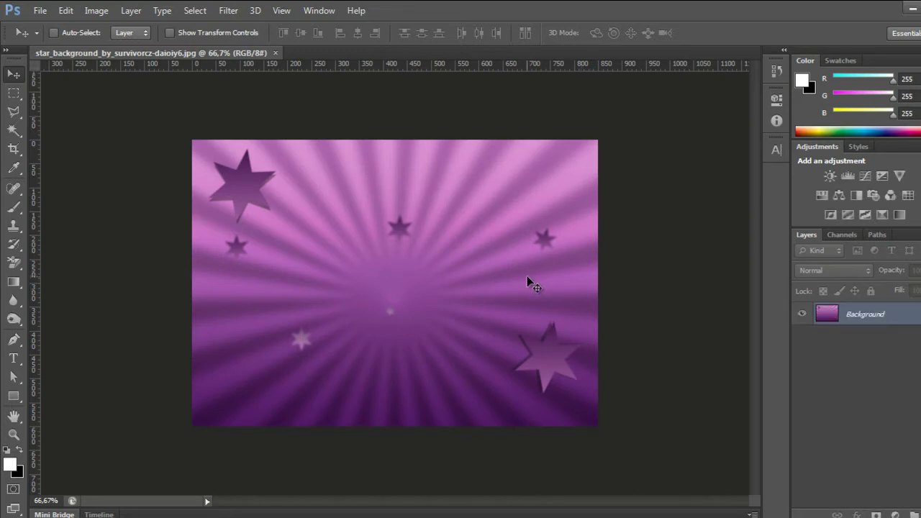
# Fit the image to the window and set the Type tool to Brady Bunch Remastered at 212 px.
pyautogui.hotkey('ctrl', '0')
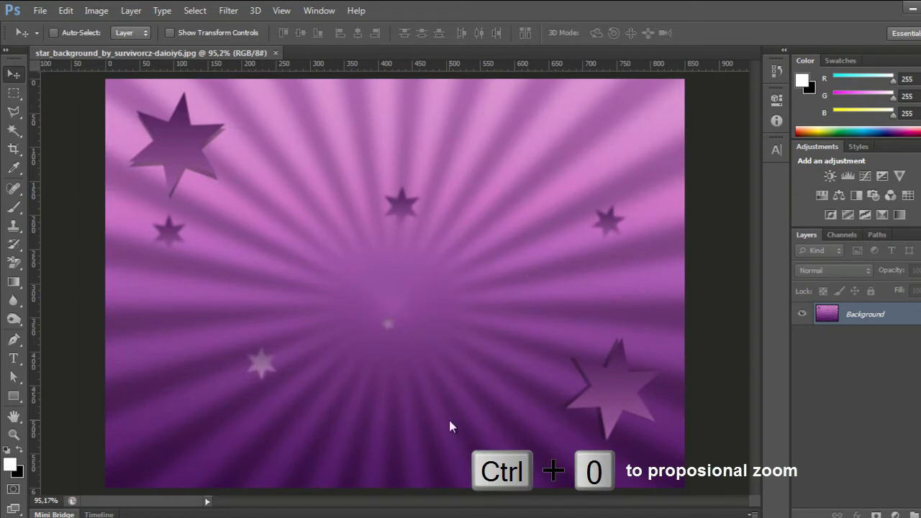
pyautogui.click(14, 357)
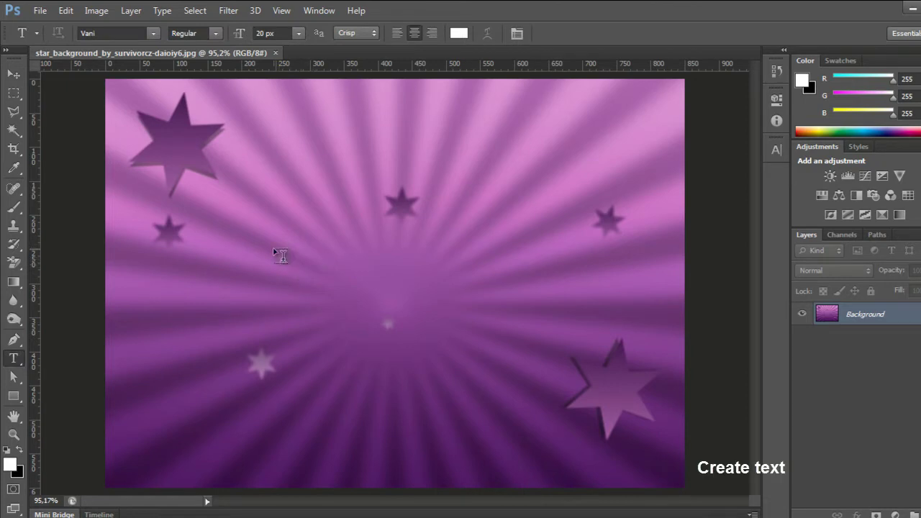
pyautogui.click(151, 33)
pyautogui.moveTo(296, 386); pyautogui.dragTo(287, 274)
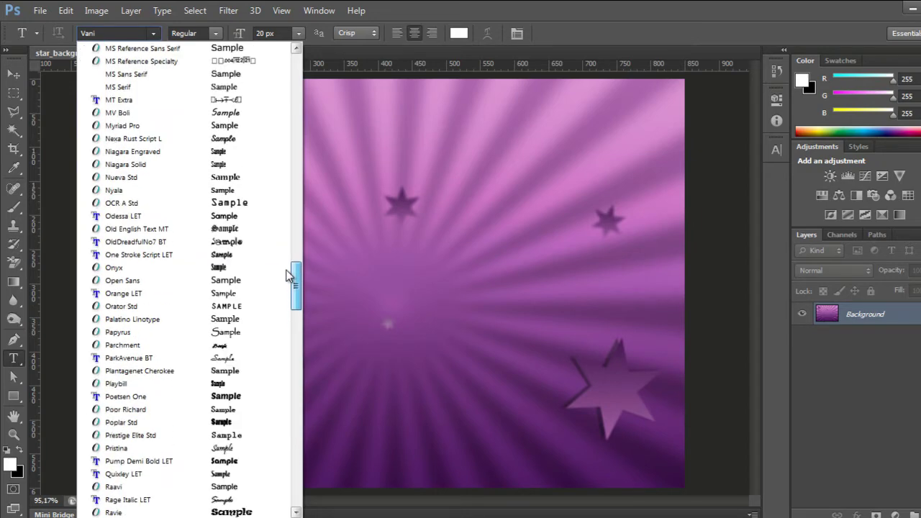
pyautogui.moveTo(287, 274); pyautogui.dragTo(282, 86)
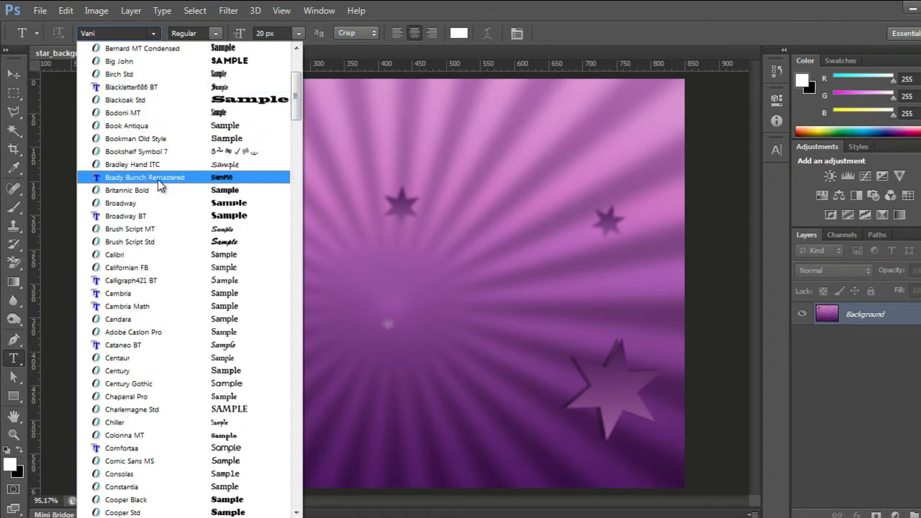
pyautogui.click(158, 180)
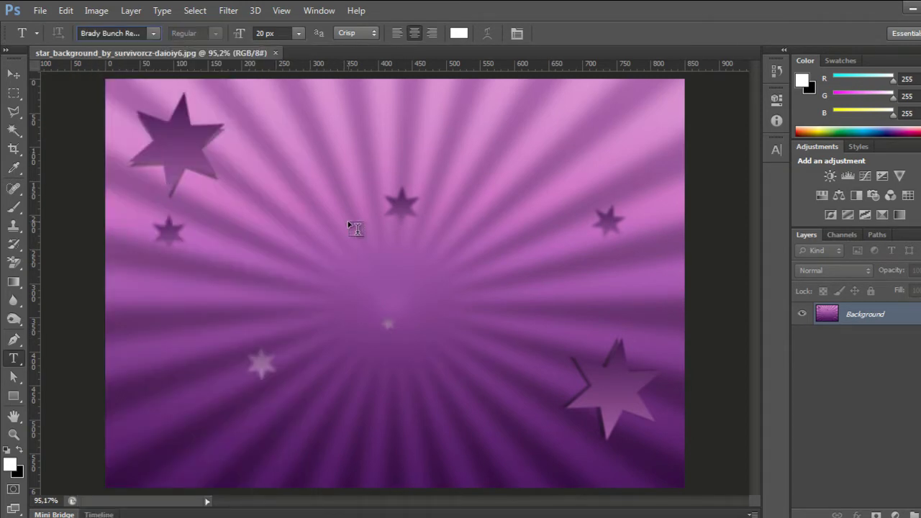
pyautogui.click(263, 33)
pyautogui.write('2')
pyautogui.press('Return')
# Type 'TIK76' on the canvas and commit it.
pyautogui.click(262, 255)
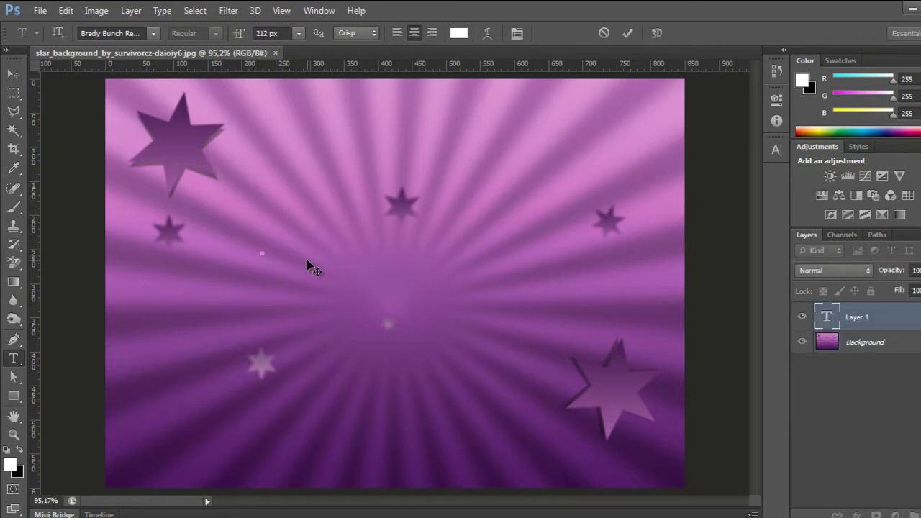
pyautogui.write('T')
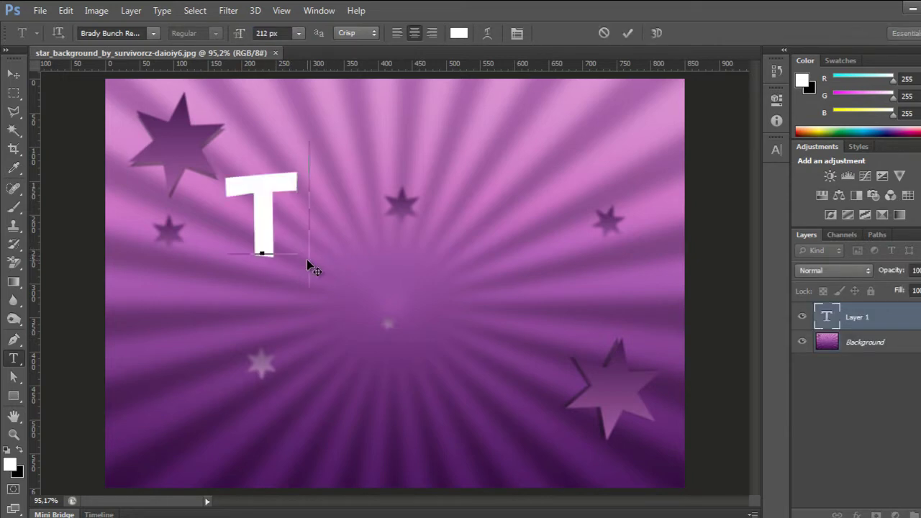
pyautogui.write('IK76')
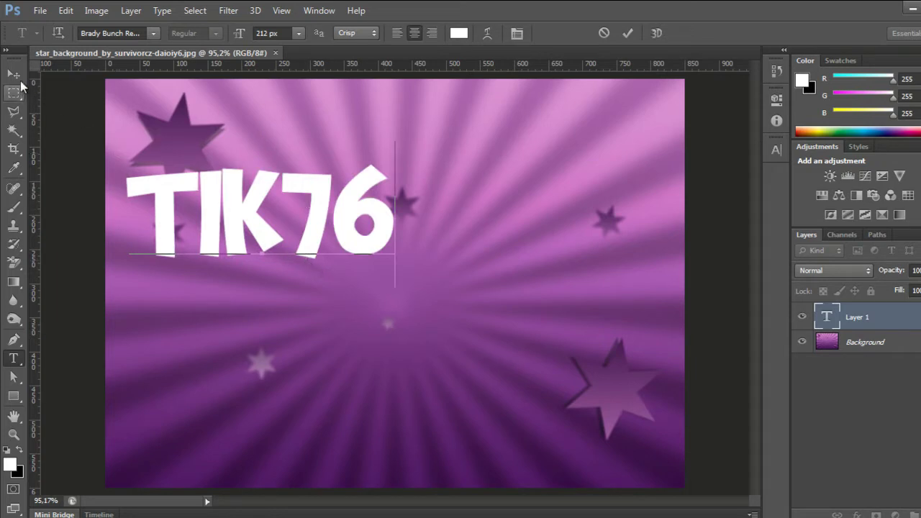
pyautogui.click(16, 76)
# Centre TIK76 on the starburst and give it Auto leading with -20 tracking.
pyautogui.moveTo(268, 235)
pyautogui.mouseDown()
pyautogui.moveTo(345, 301)
pyautogui.moveTo(389, 284)
pyautogui.mouseUp()
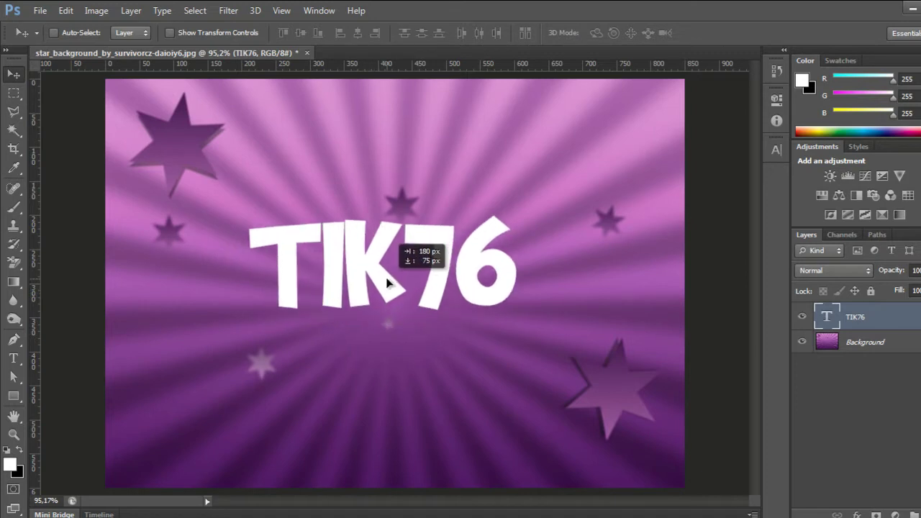
pyautogui.moveTo(390, 285); pyautogui.dragTo(397, 304)
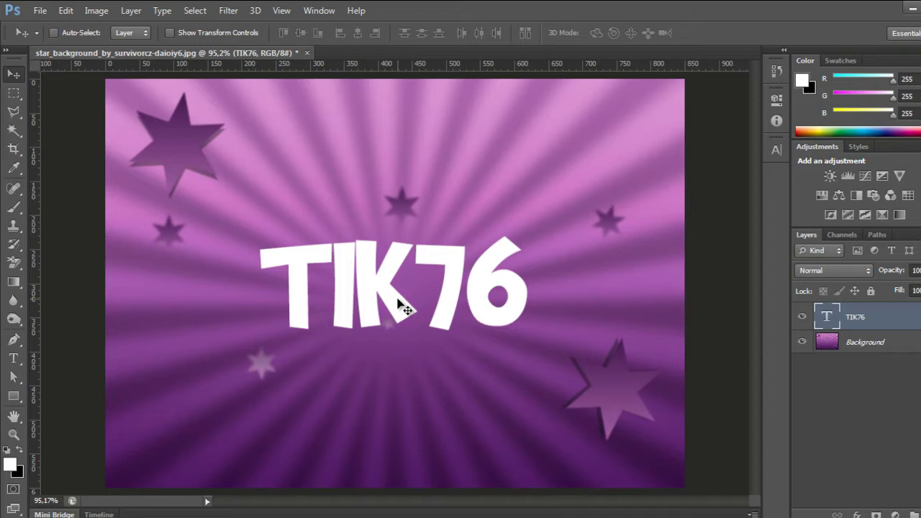
pyautogui.click(161, 11)
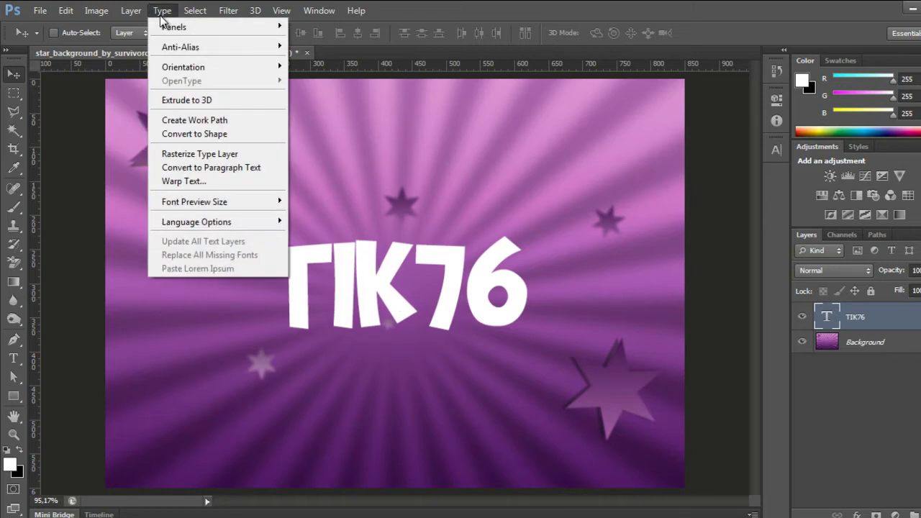
pyautogui.moveTo(215, 26)
pyautogui.click(321, 28)
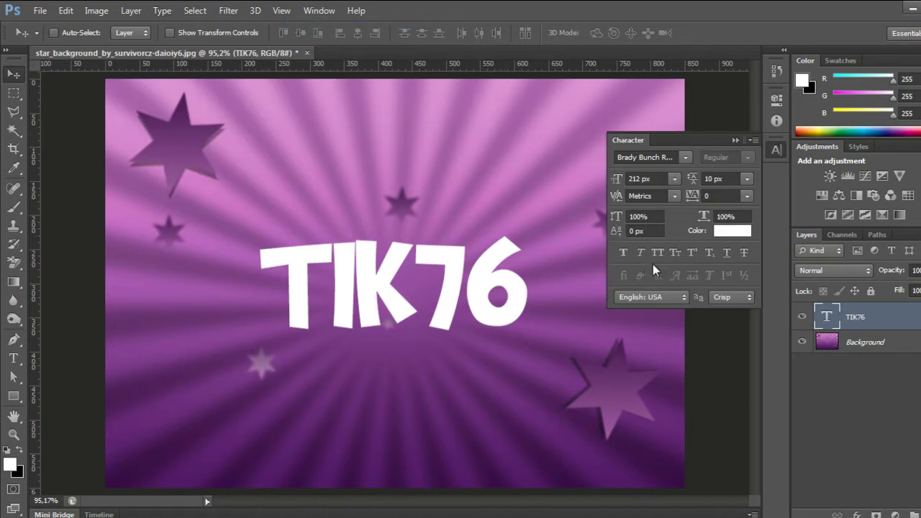
pyautogui.click(748, 179)
pyautogui.click(737, 197)
pyautogui.click(673, 197)
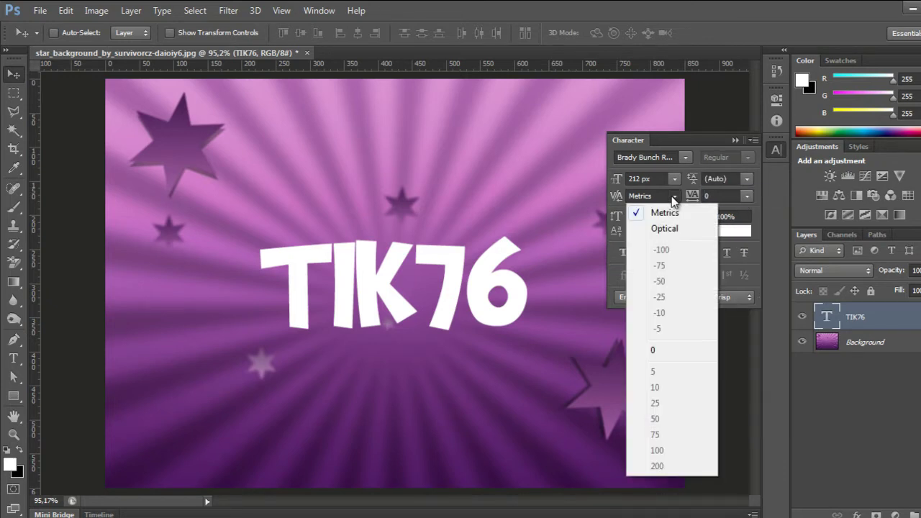
pyautogui.click(673, 198)
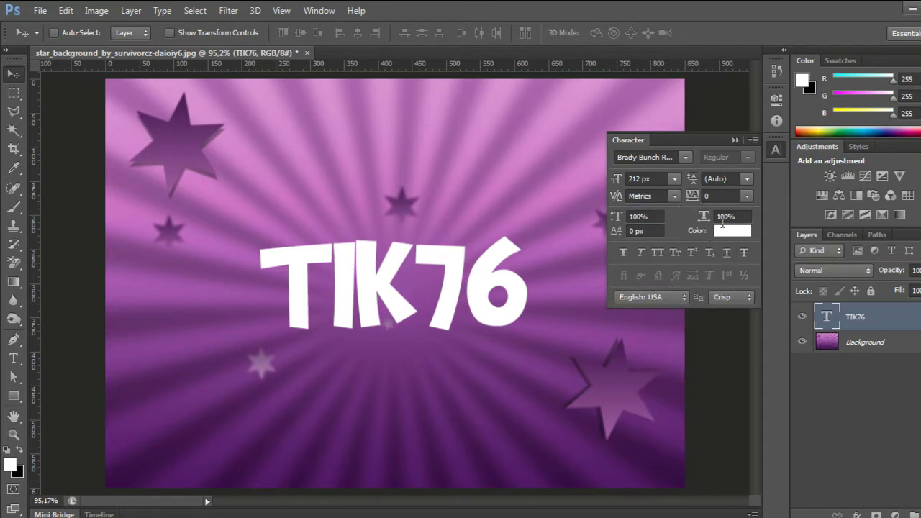
pyautogui.click(723, 195)
pyautogui.write('-')
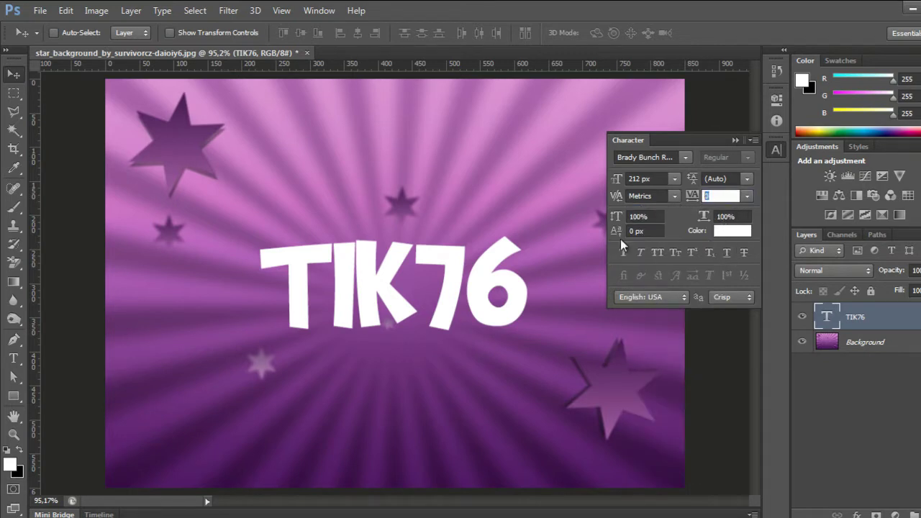
pyautogui.write('20')
pyautogui.press('Return')
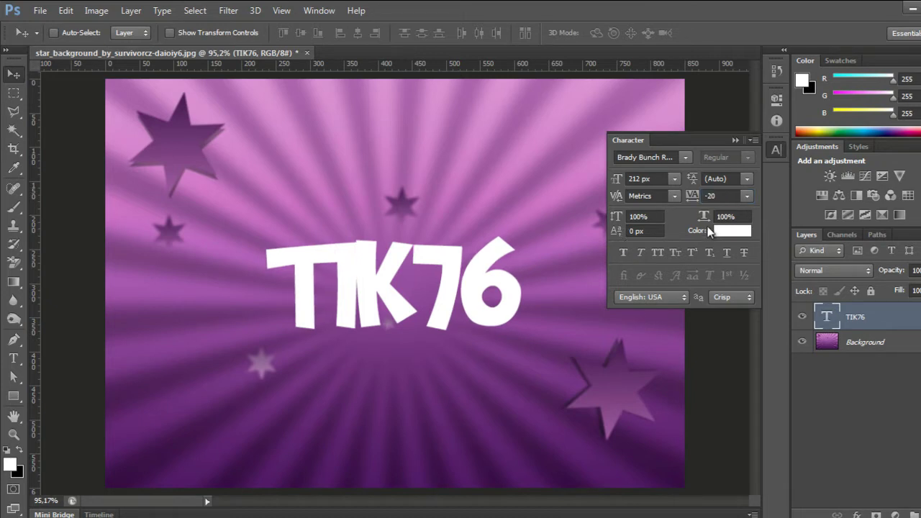
pyautogui.click(735, 139)
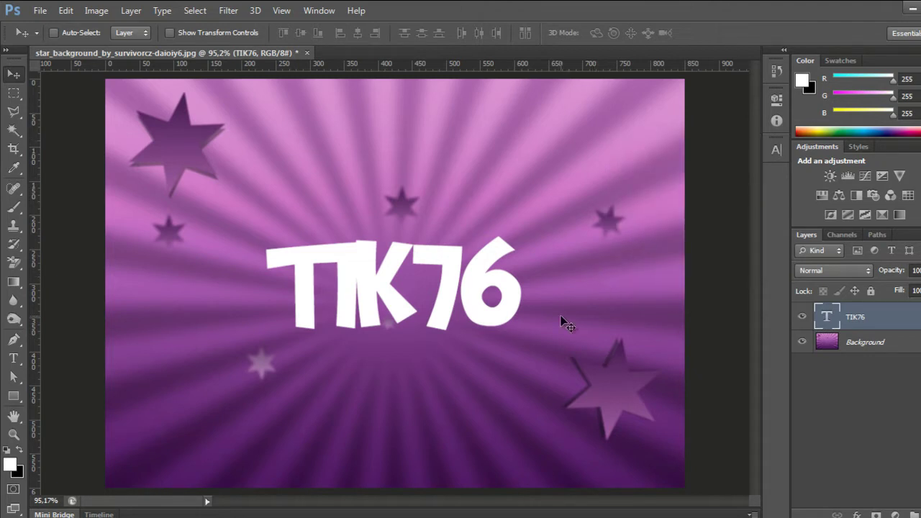
# Add an exclamation mark after the 6 so the title reads 'TIK76!'.
pyautogui.click(13, 358)
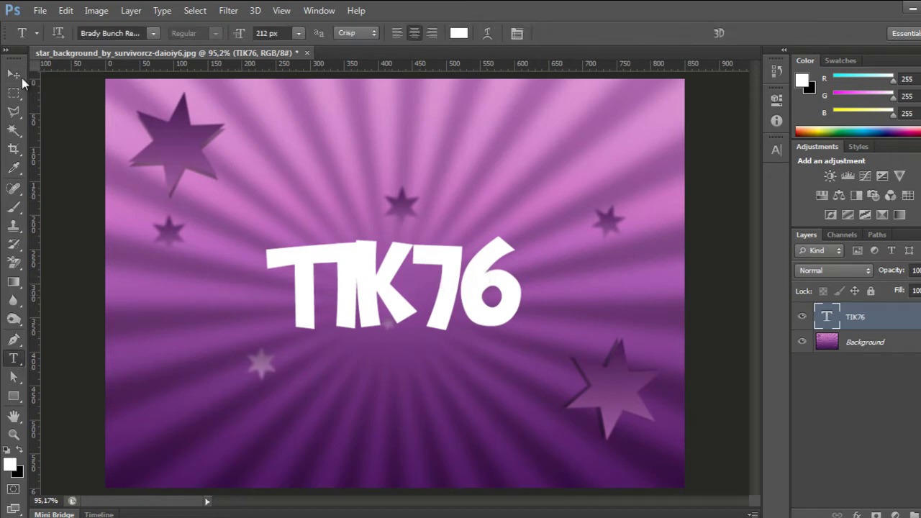
pyautogui.click(14, 74)
pyautogui.doubleClick(826, 316)
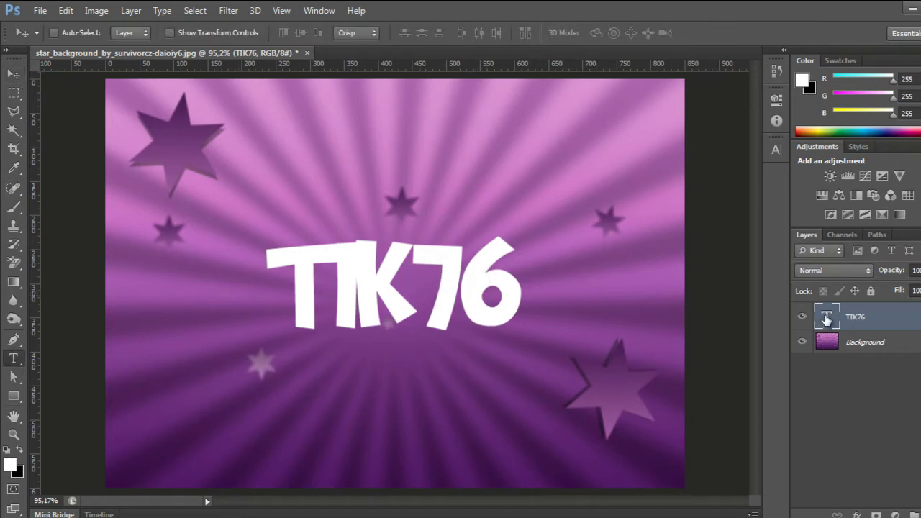
pyautogui.click(520, 289)
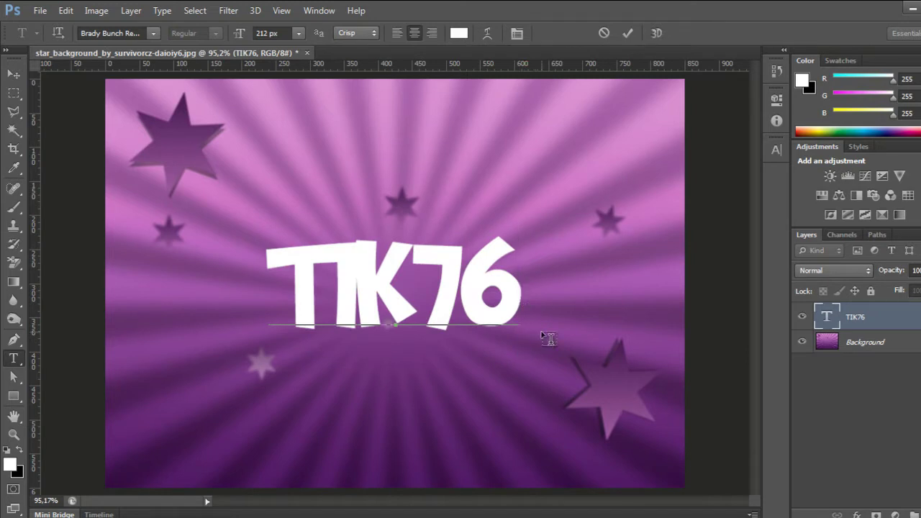
pyautogui.write('!')
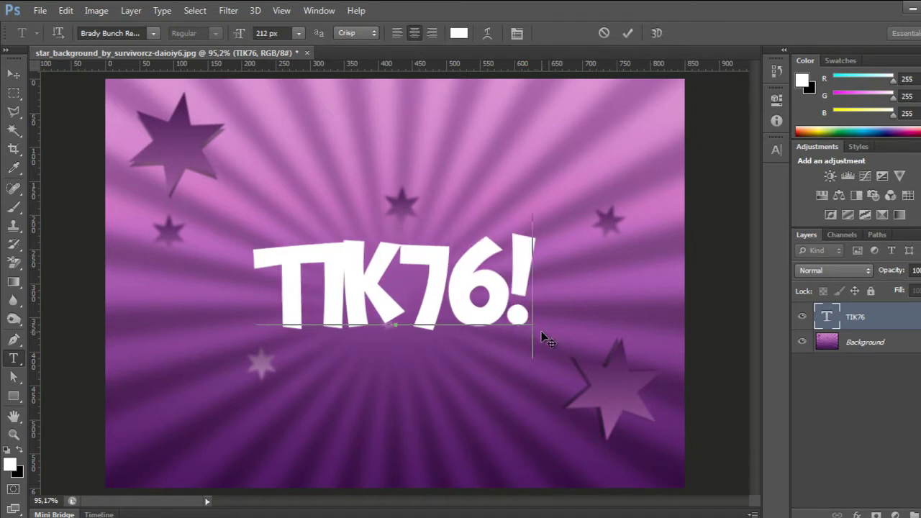
pyautogui.click(627, 33)
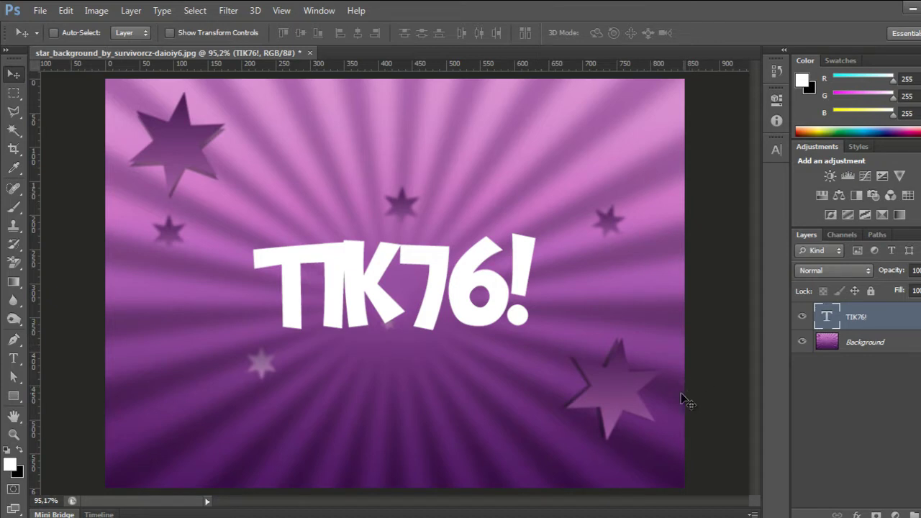
# Warp TIK76! with an Arc style, bend +30, horizontal distortion -30, and move it lower.
pyautogui.rightClick(484, 279)
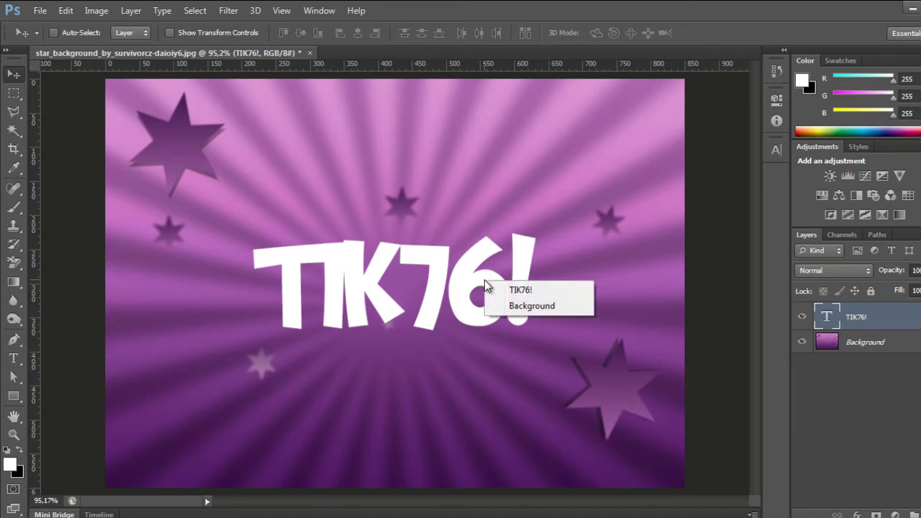
pyautogui.rightClick(866, 323)
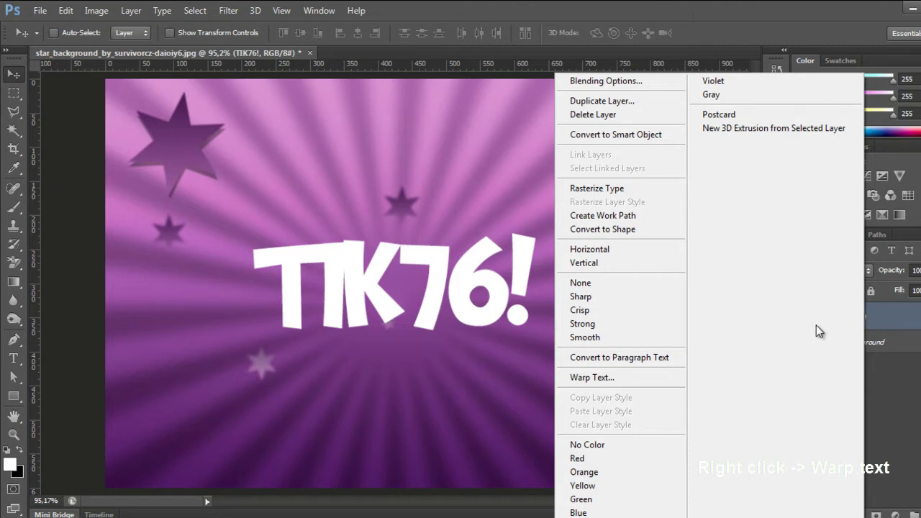
pyautogui.click(633, 378)
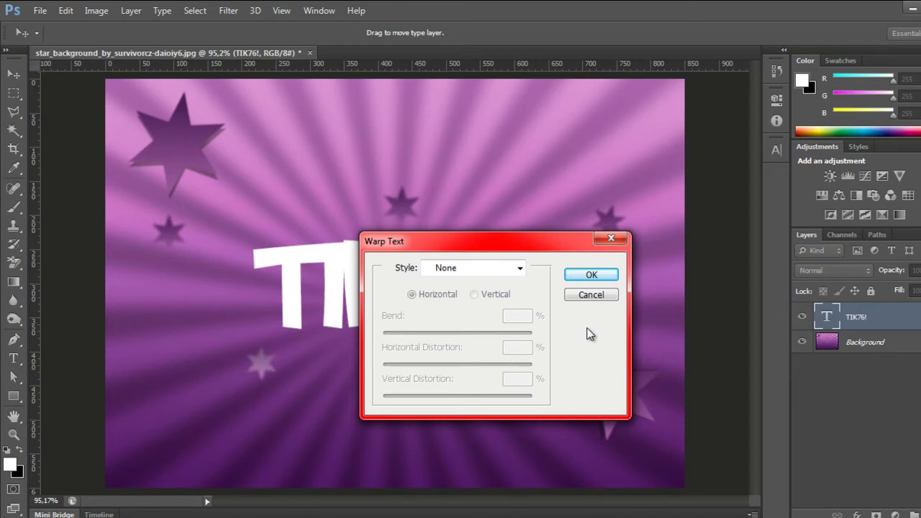
pyautogui.click(520, 267)
pyautogui.click(480, 311)
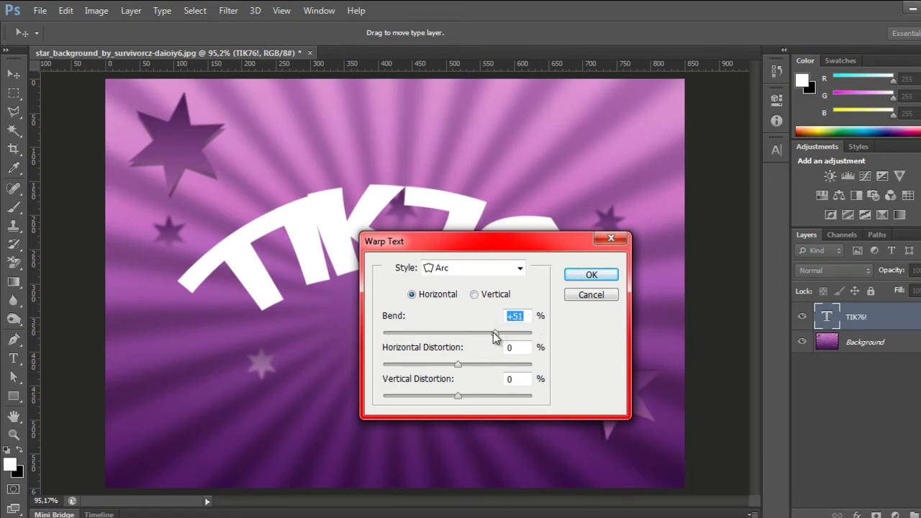
pyautogui.moveTo(495, 332); pyautogui.dragTo(481, 338)
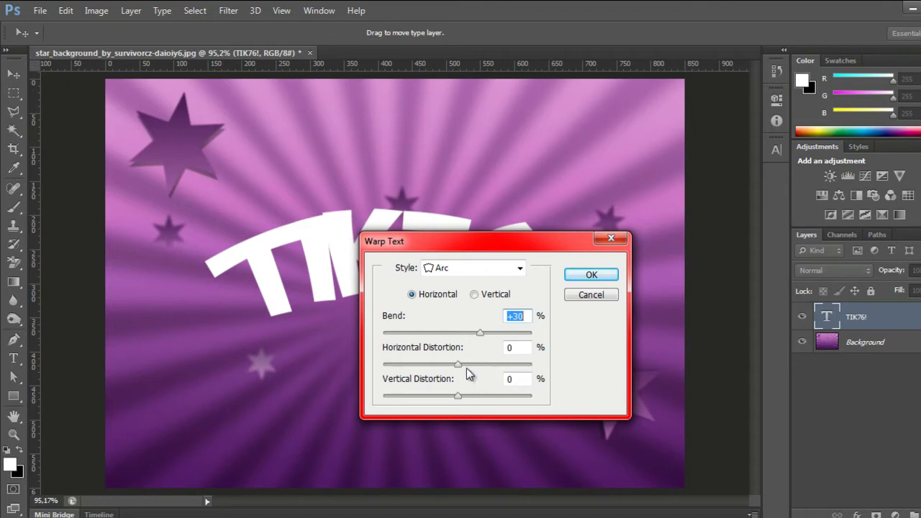
pyautogui.moveTo(457, 364); pyautogui.dragTo(435, 364)
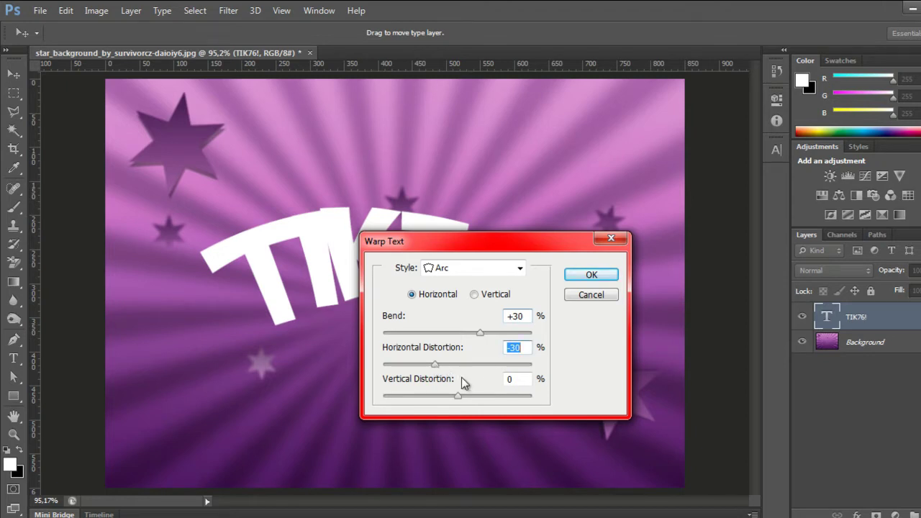
pyautogui.click(590, 276)
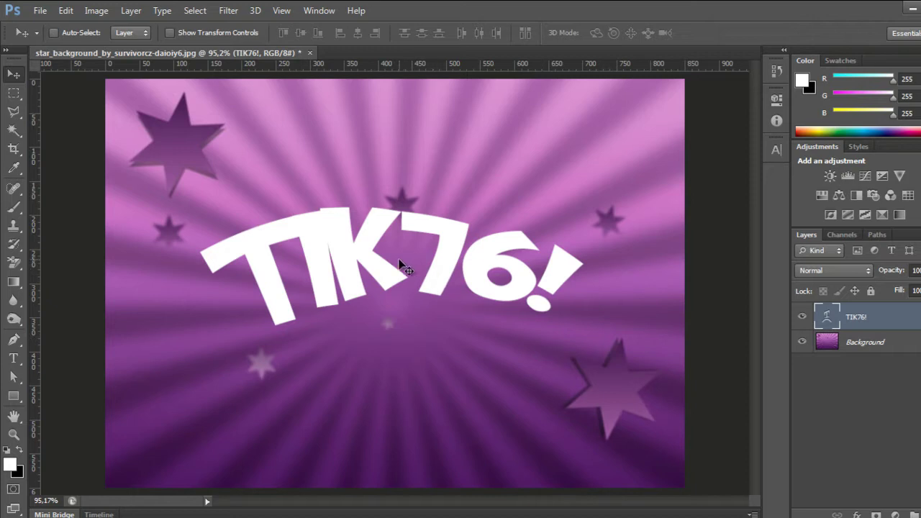
pyautogui.moveTo(400, 260); pyautogui.dragTo(407, 297)
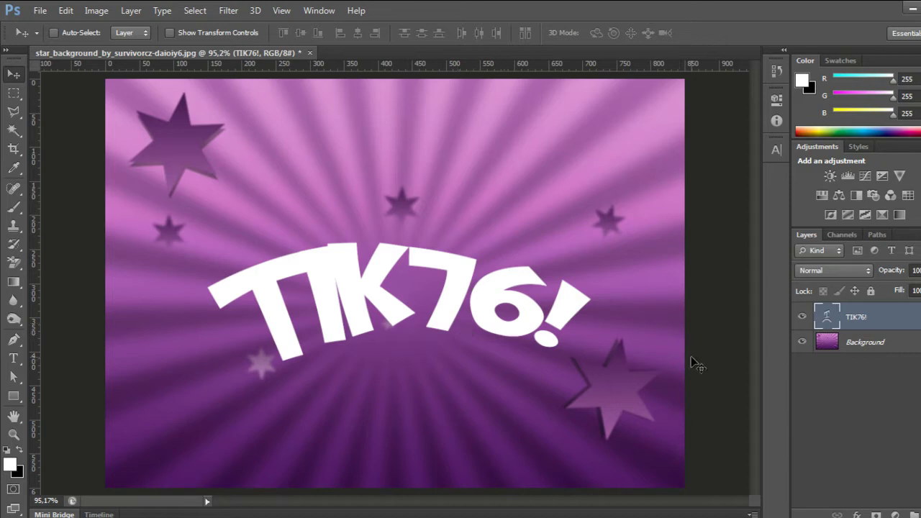
pyautogui.rightClick(878, 323)
# Add a 10 px outside stroke filled with a dithered Shape Burst gradient.
pyautogui.click(630, 81)
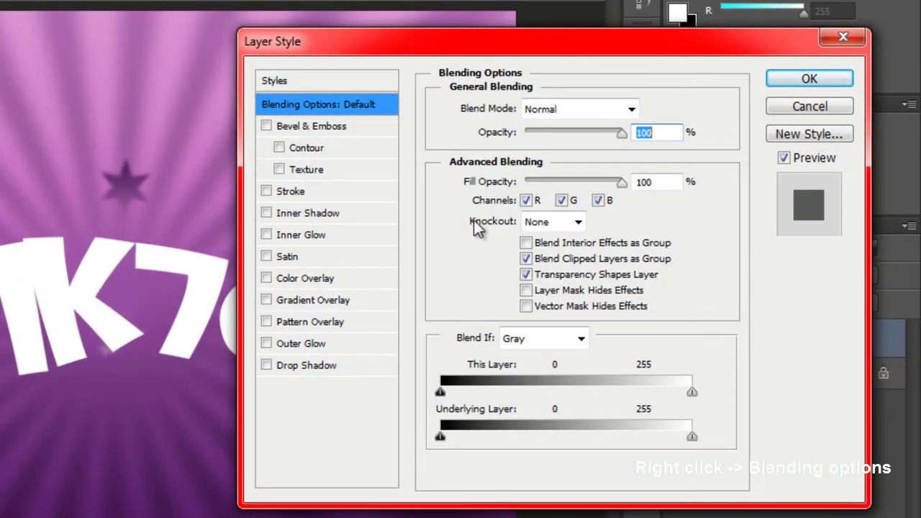
pyautogui.click(288, 191)
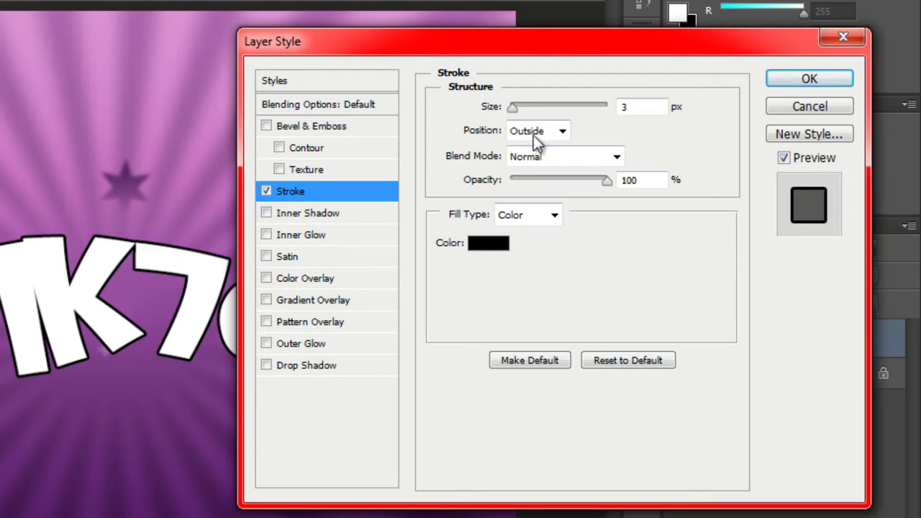
pyautogui.click(518, 107)
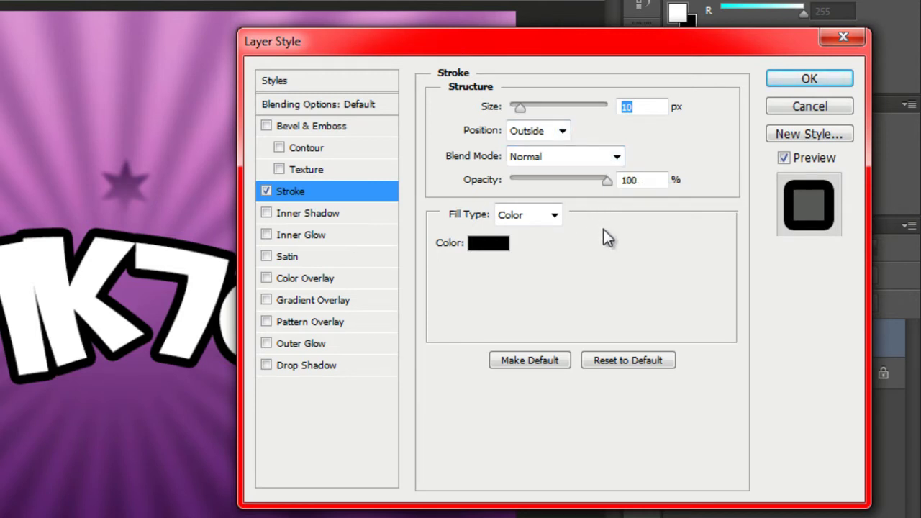
pyautogui.click(554, 215)
pyautogui.click(534, 251)
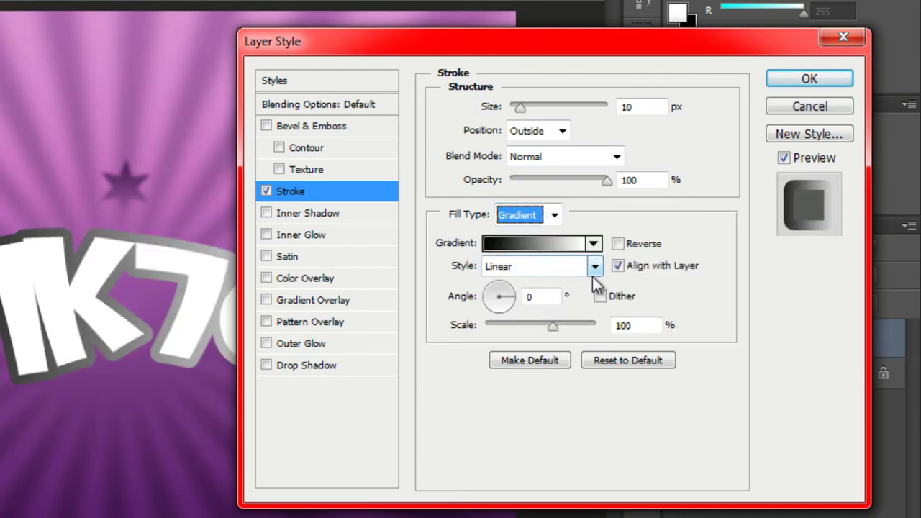
pyautogui.click(595, 266)
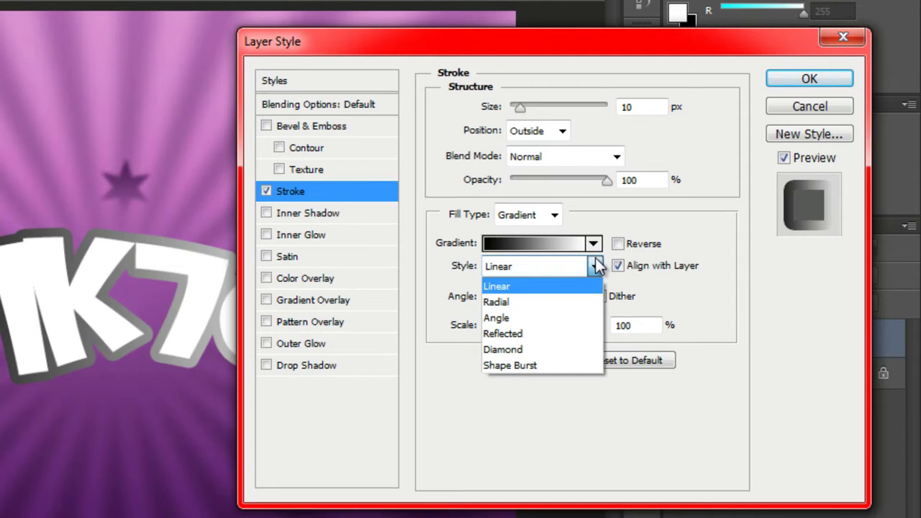
pyautogui.click(537, 365)
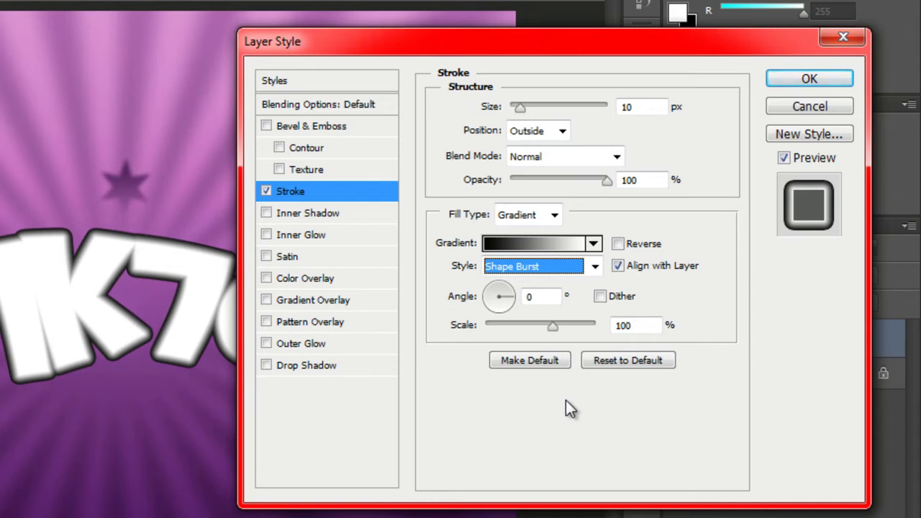
pyautogui.click(600, 298)
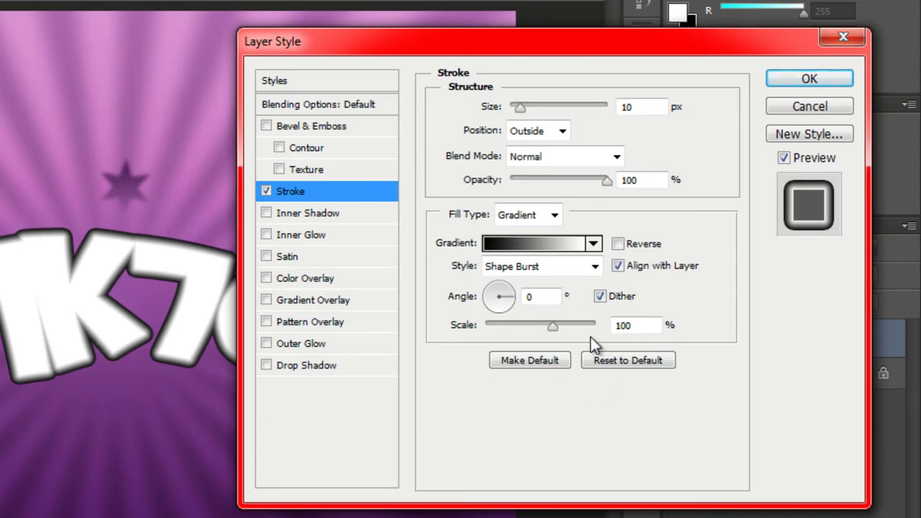
pyautogui.click(505, 244)
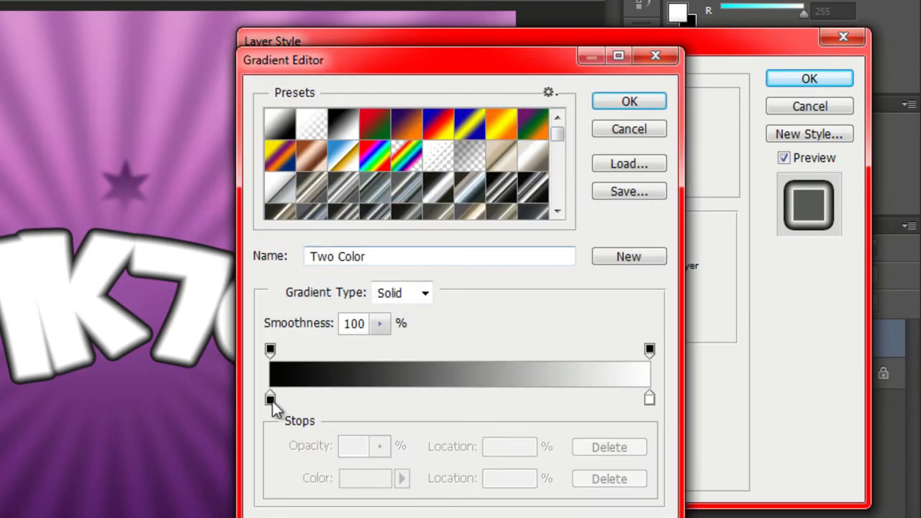
# Move the first gradient stop to 45% and colour it red F80000.
pyautogui.moveTo(271, 398)
pyautogui.mouseDown()
pyautogui.moveTo(432, 393)
pyautogui.moveTo(441, 367)
pyautogui.mouseUp()
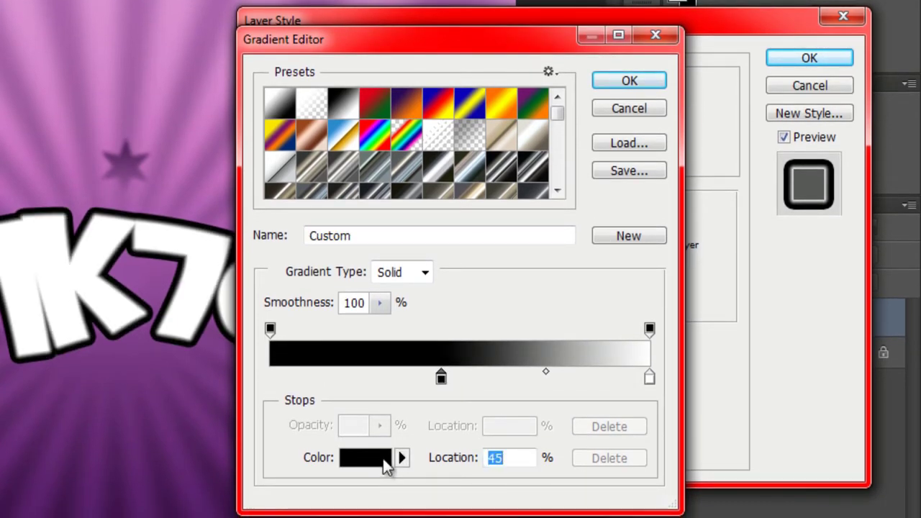
pyautogui.click(383, 459)
pyautogui.click(586, 435)
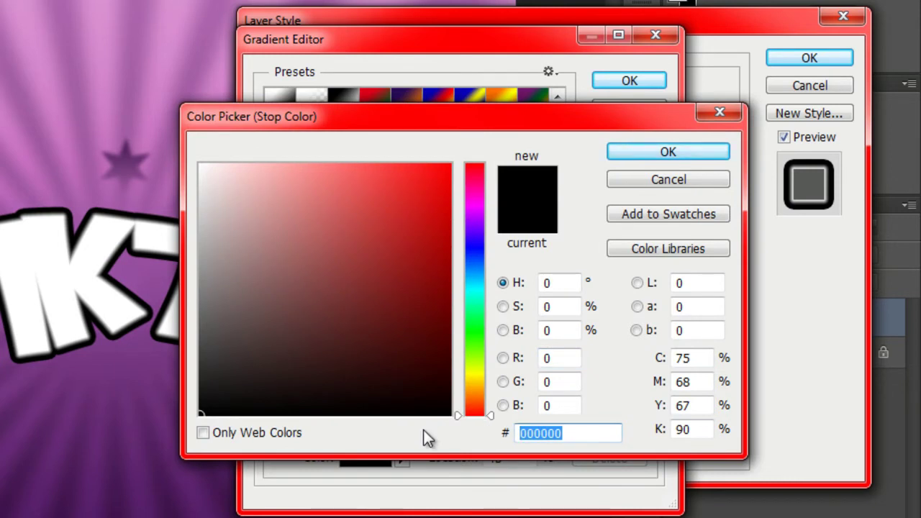
pyautogui.write('F8')
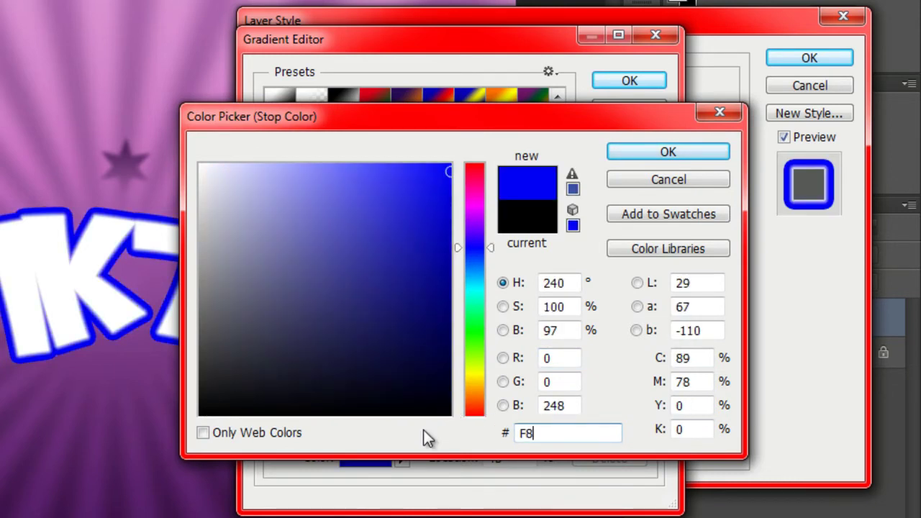
pyautogui.write('000')
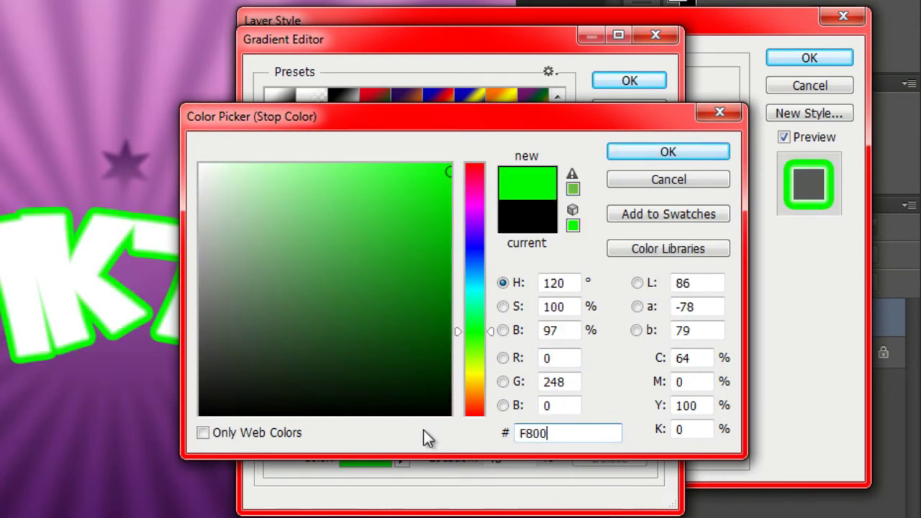
pyautogui.write('0')
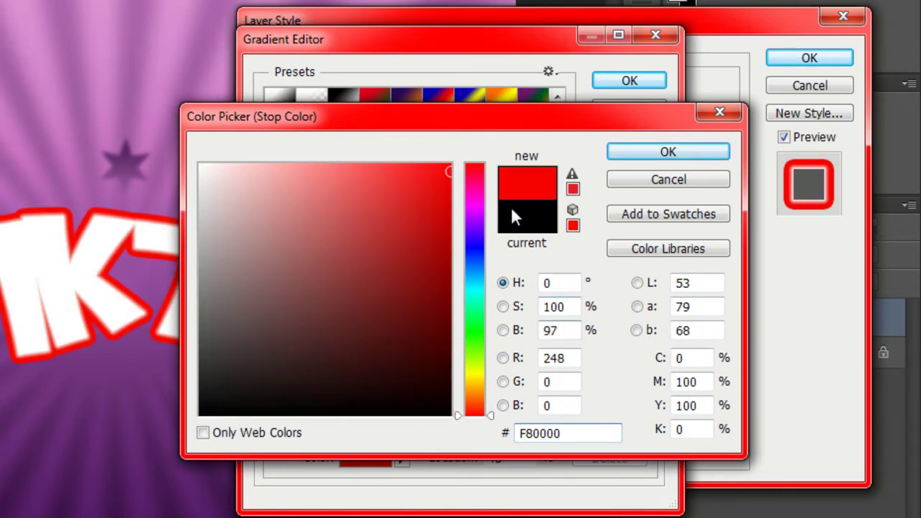
pyautogui.click(668, 151)
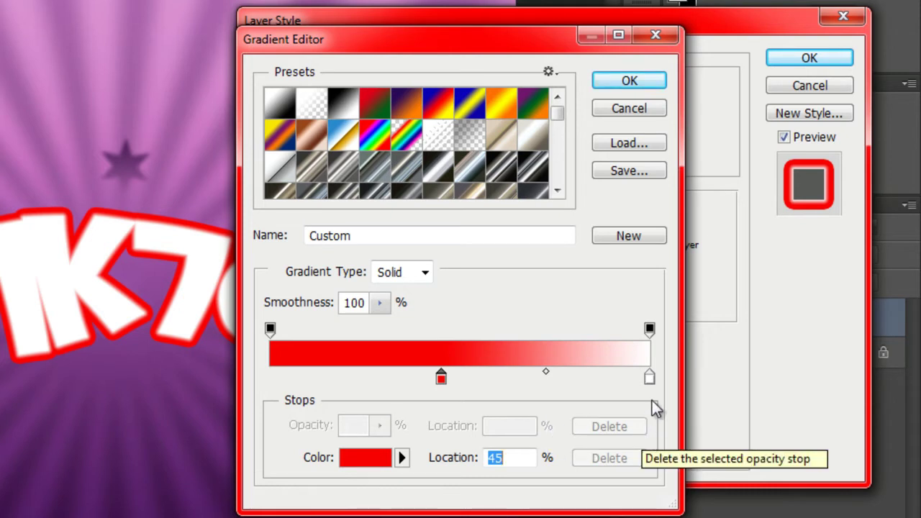
# Set the second gradient stop to black at 59% and accept the gradient.
pyautogui.moveTo(649, 381); pyautogui.dragTo(498, 387)
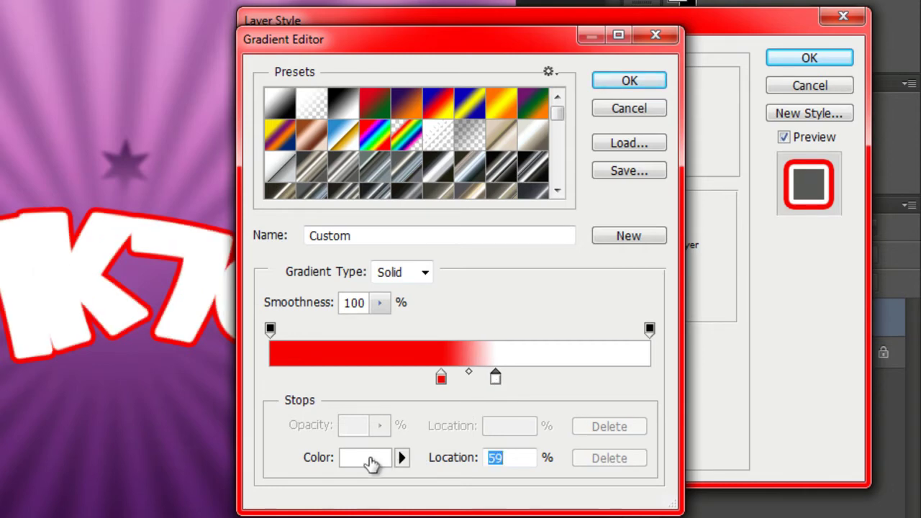
pyautogui.click(370, 460)
pyautogui.click(554, 433)
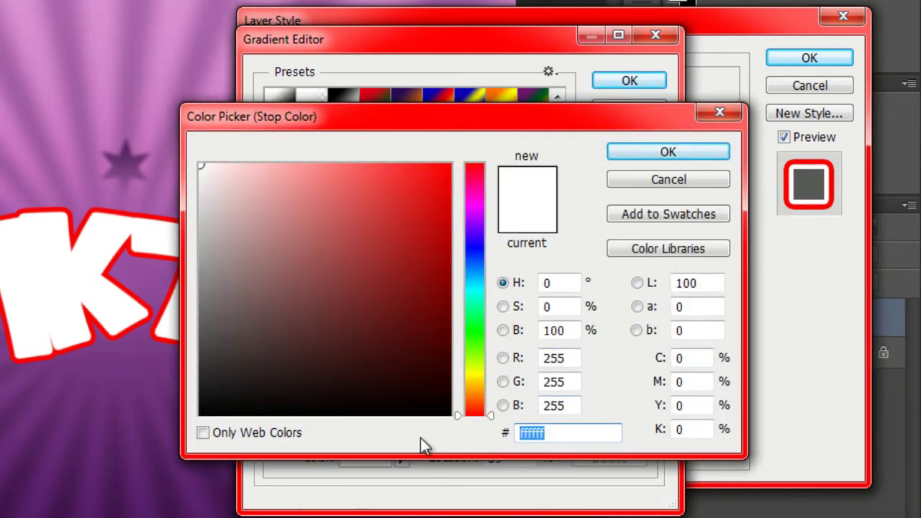
pyautogui.click(453, 415)
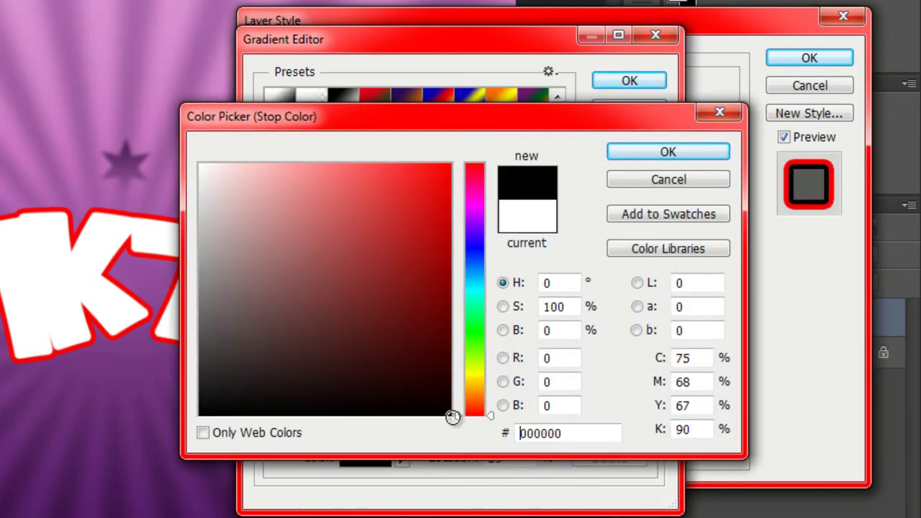
pyautogui.click(680, 152)
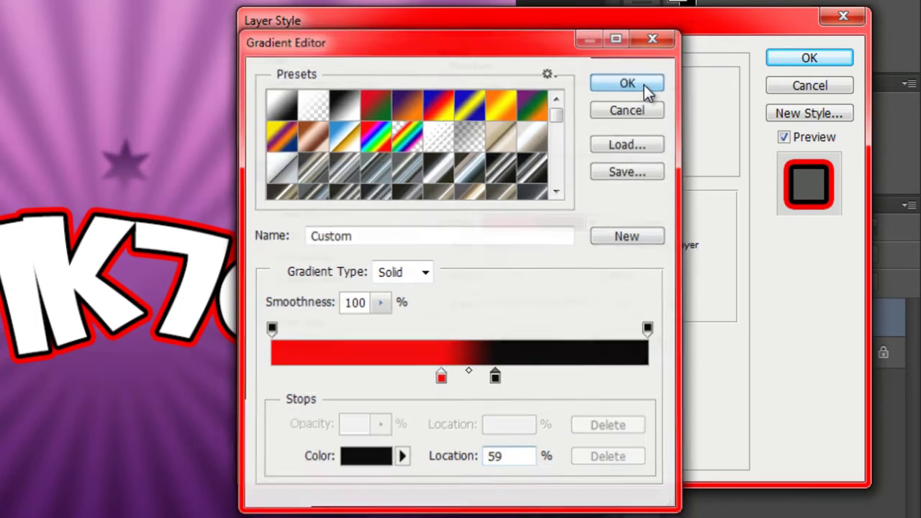
pyautogui.click(642, 82)
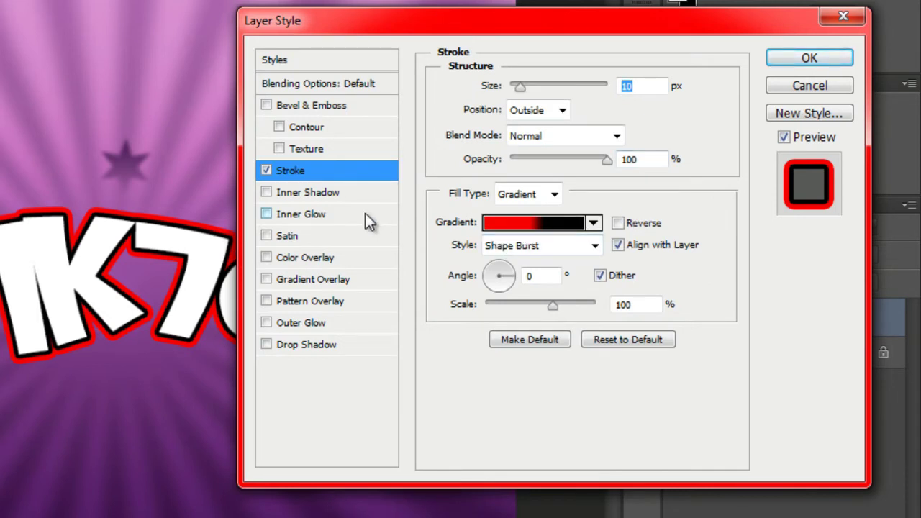
# Add an Inner Shadow with Normal blending and yellow FFF000 colour.
pyautogui.click(327, 192)
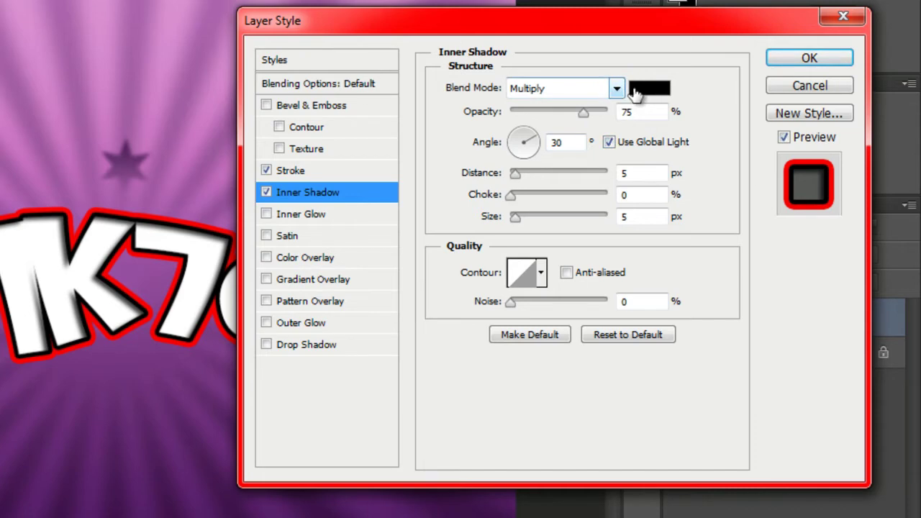
pyautogui.click(616, 89)
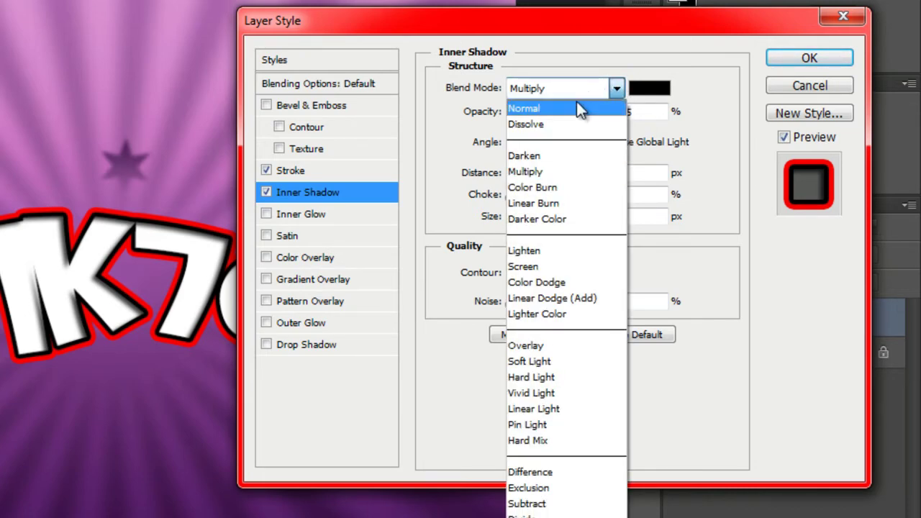
pyautogui.click(576, 108)
pyautogui.press('Tab')
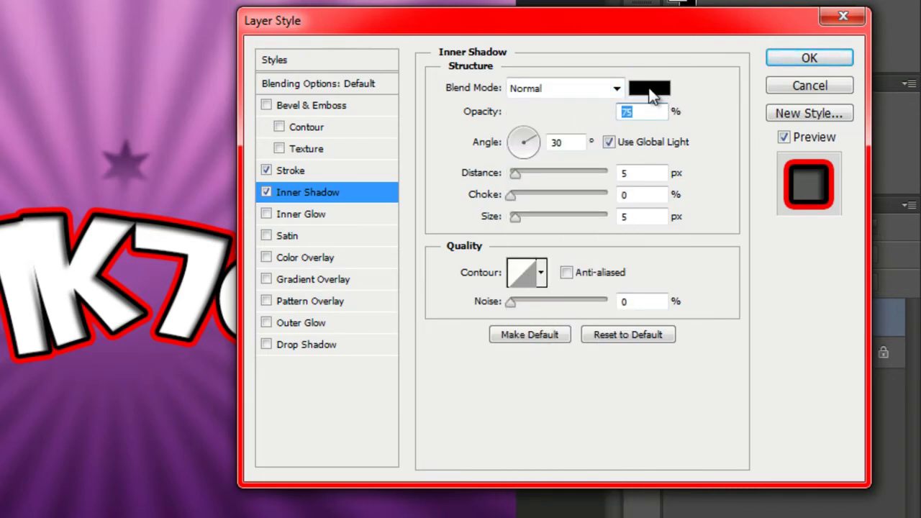
pyautogui.click(650, 87)
pyautogui.moveTo(576, 433); pyautogui.dragTo(423, 446)
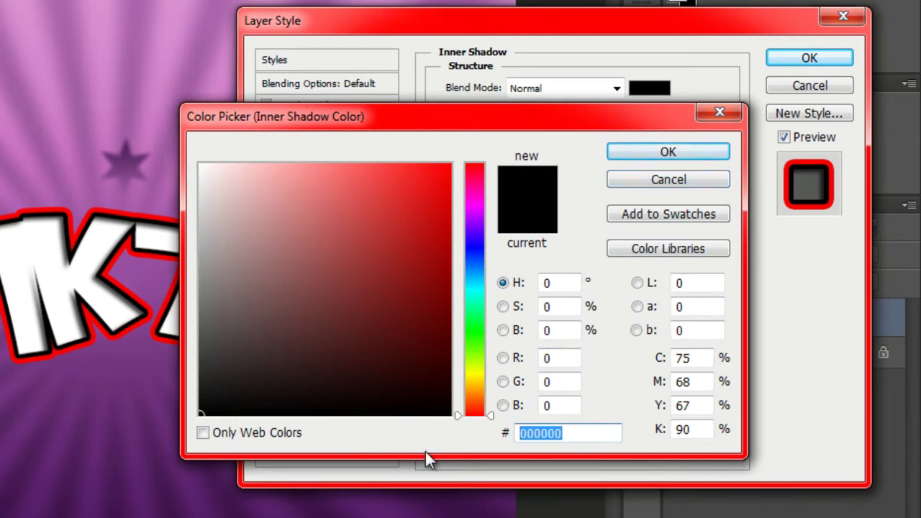
pyautogui.write('FFF')
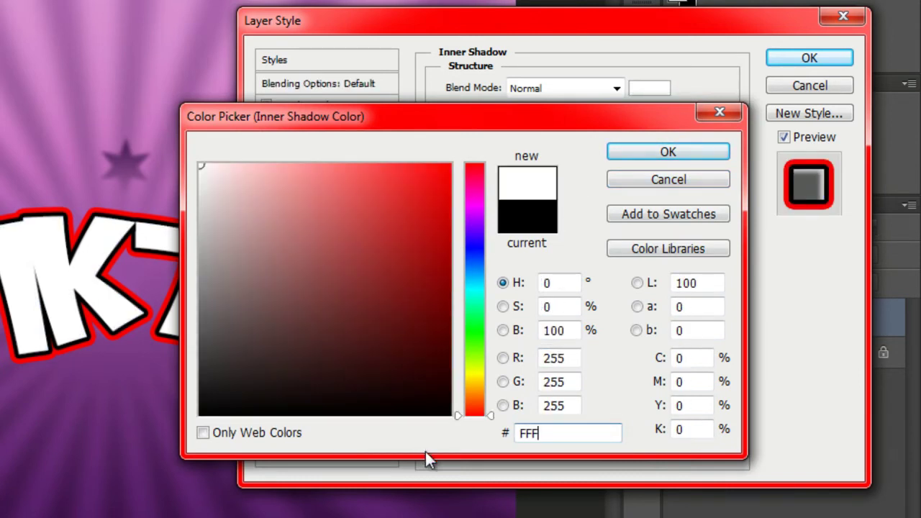
pyautogui.write('000')
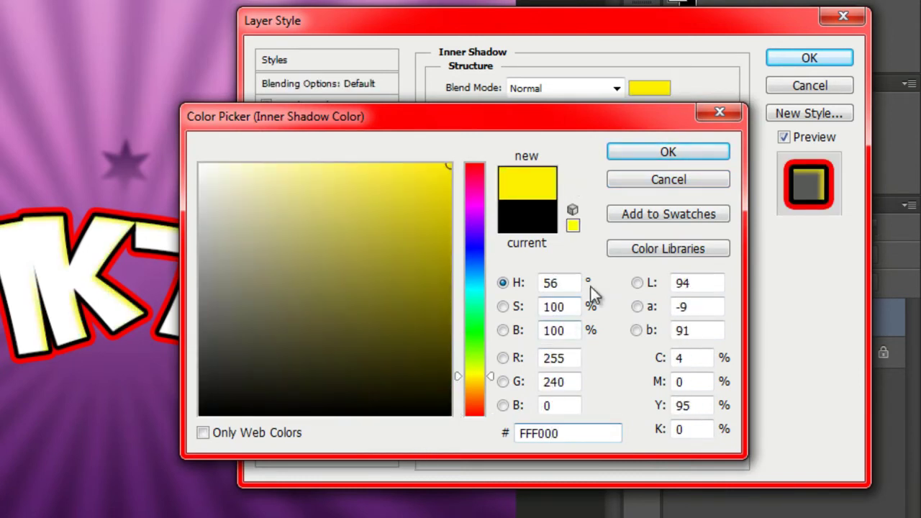
pyautogui.click(668, 150)
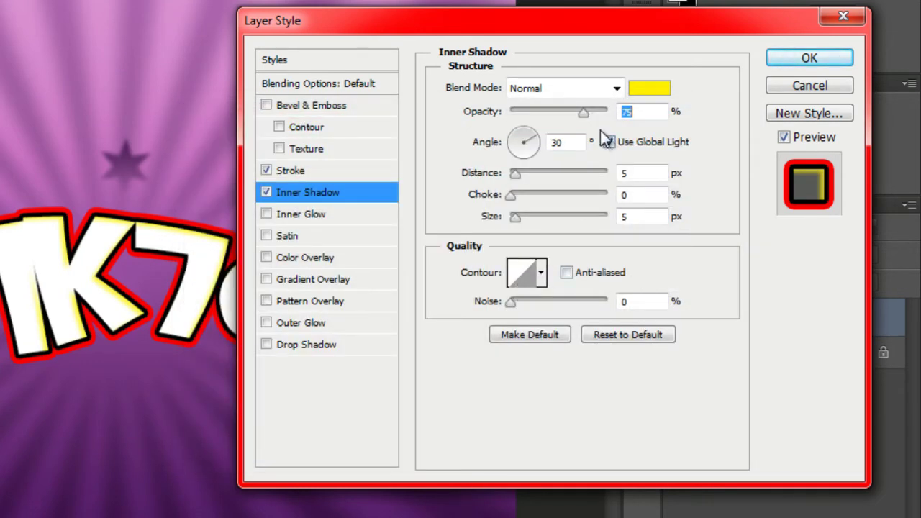
# Set the inner shadow to 100% opacity, 180° local angle, 3 px distance, 100% choke, 0 px size, anti-aliased.
pyautogui.click(612, 110)
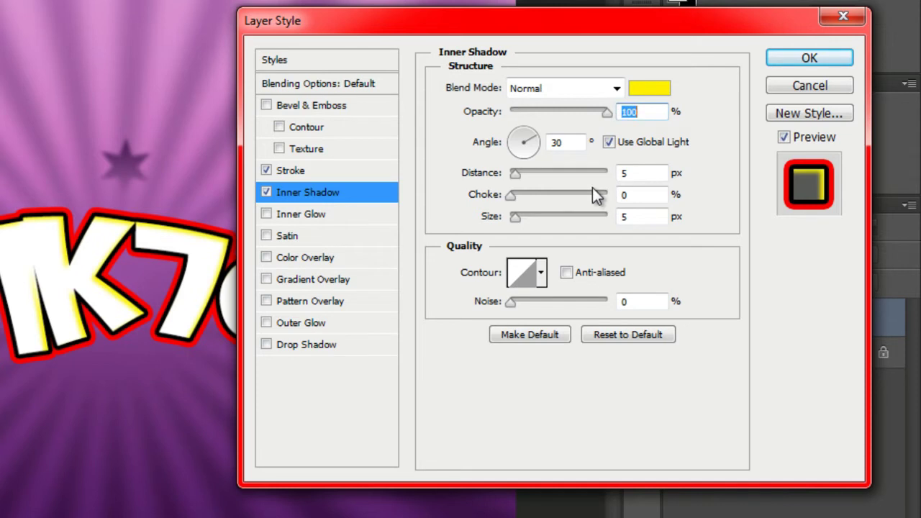
pyautogui.click(609, 142)
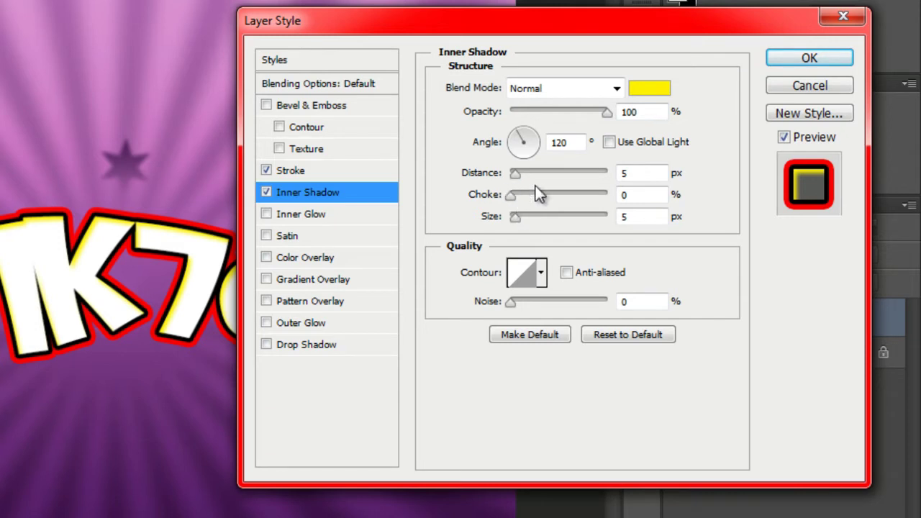
pyautogui.moveTo(522, 139)
pyautogui.mouseDown()
pyautogui.moveTo(517, 151)
pyautogui.moveTo(513, 143)
pyautogui.mouseUp()
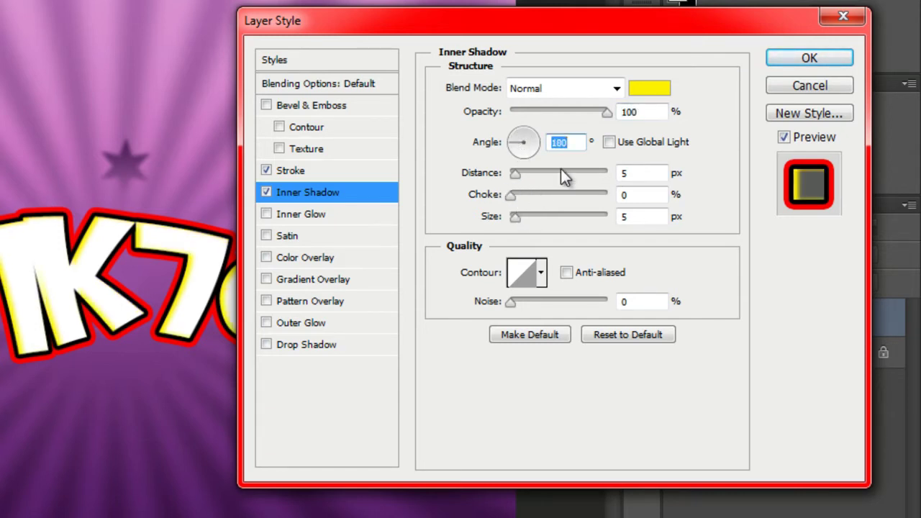
pyautogui.doubleClick(634, 172)
pyautogui.write('3')
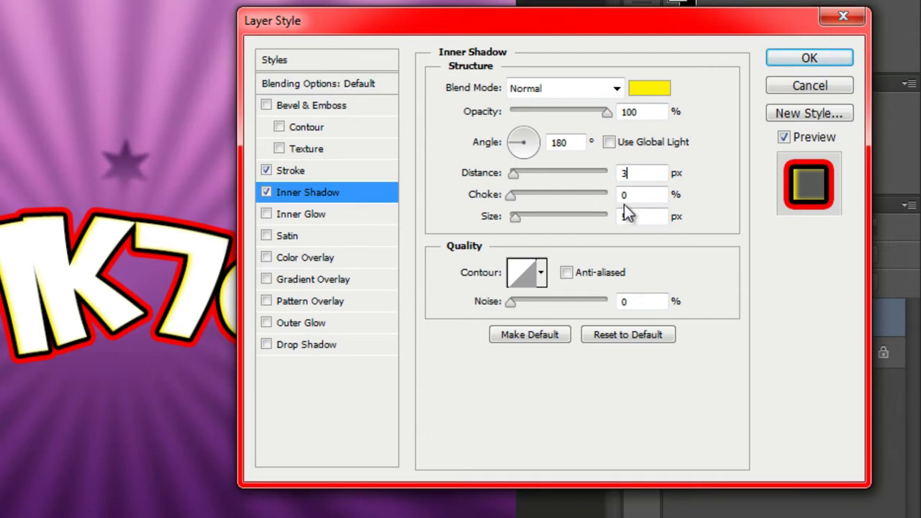
pyautogui.moveTo(512, 196); pyautogui.dragTo(611, 197)
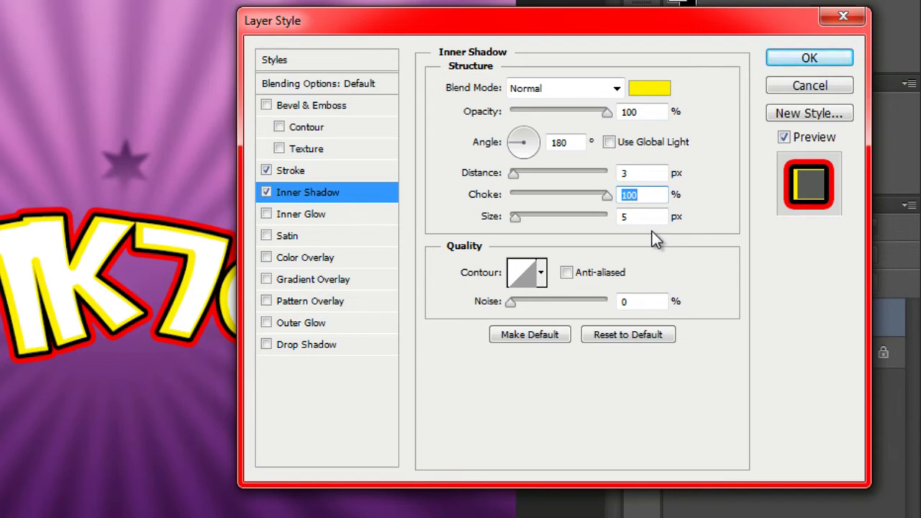
pyautogui.moveTo(514, 217); pyautogui.dragTo(500, 219)
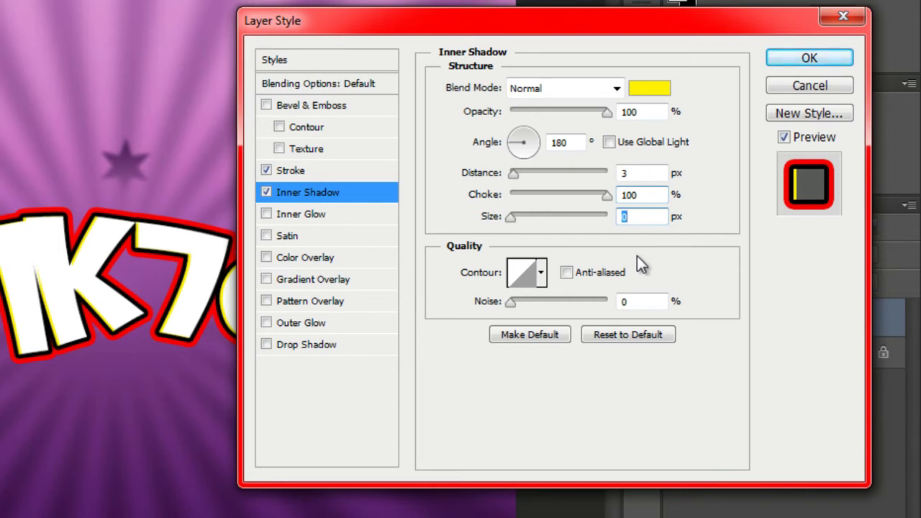
pyautogui.click(567, 273)
# Add a Satin effect with Normal blending and yellow FFF000 colour.
pyautogui.click(311, 237)
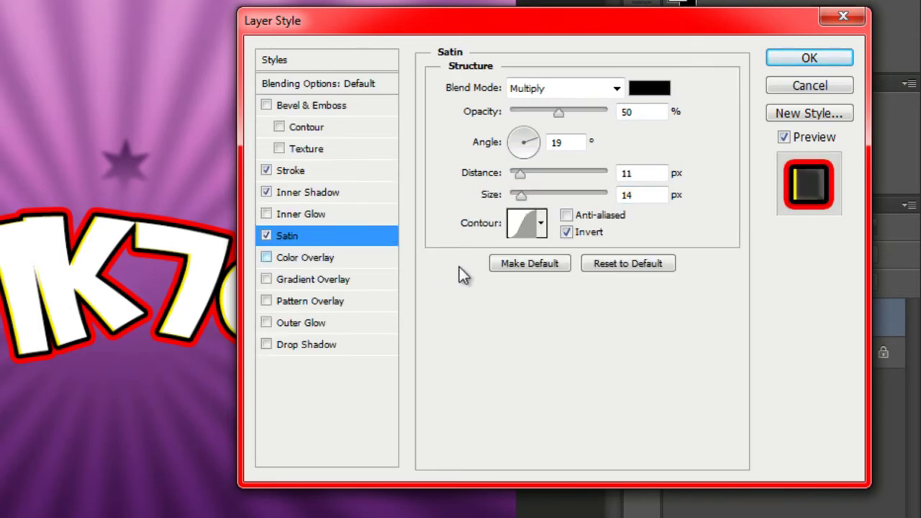
pyautogui.click(615, 89)
pyautogui.click(597, 110)
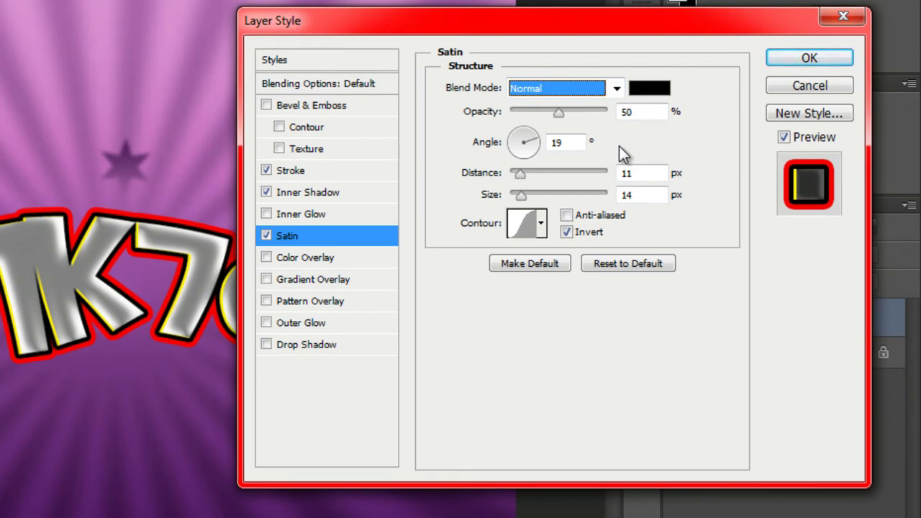
pyautogui.click(658, 92)
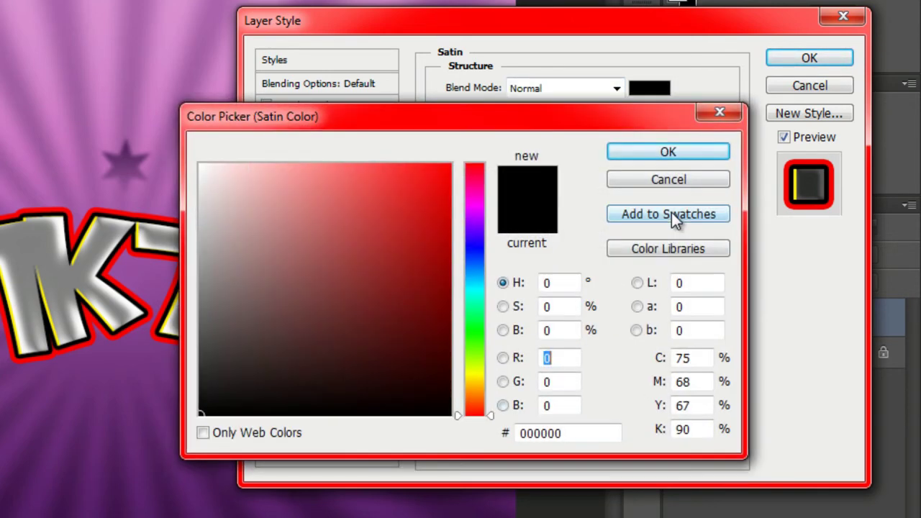
pyautogui.click(570, 431)
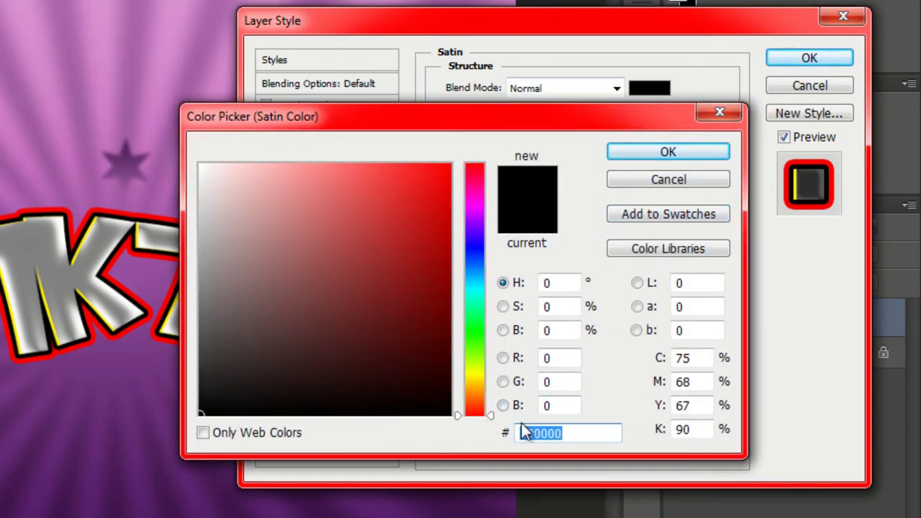
pyautogui.write('FFF')
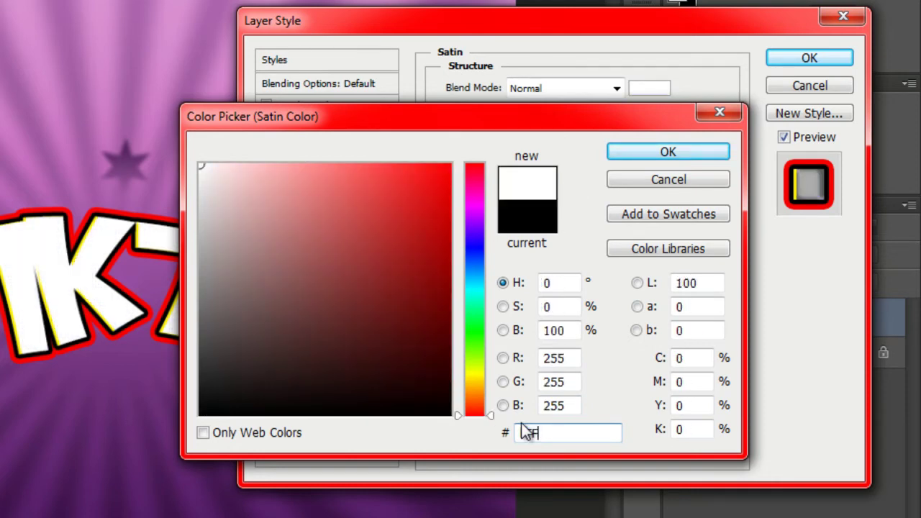
pyautogui.write('000')
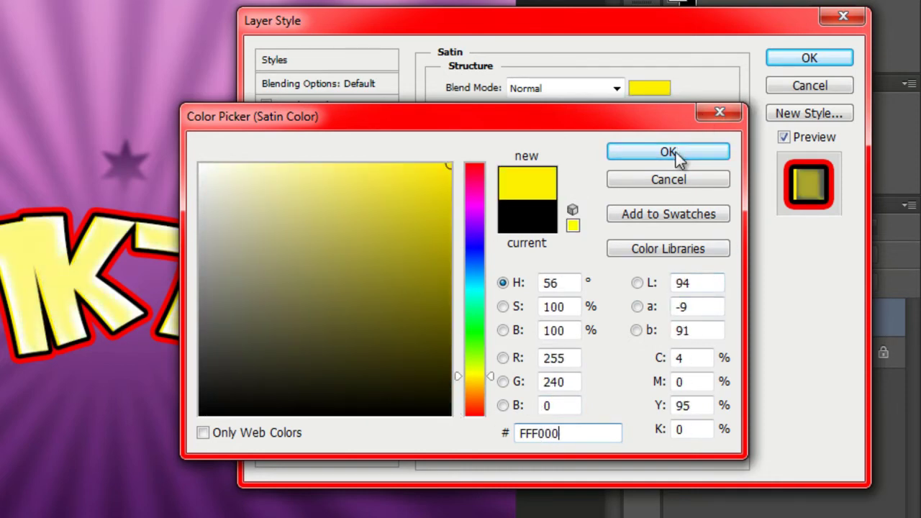
pyautogui.click(668, 151)
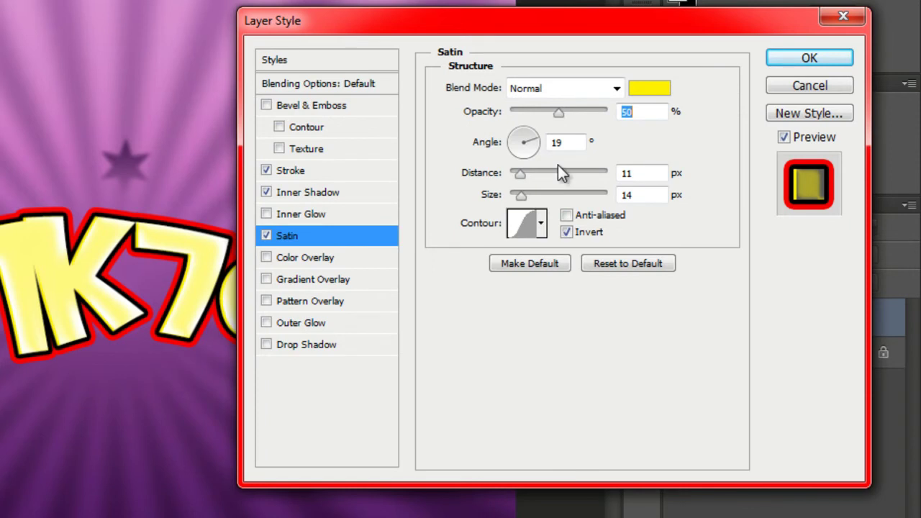
# Set the satin to 100% opacity, 90°, 2 px distance, 0 px size, anti-aliased, not inverted, and enable Color Overlay.
pyautogui.moveTo(561, 117); pyautogui.dragTo(613, 114)
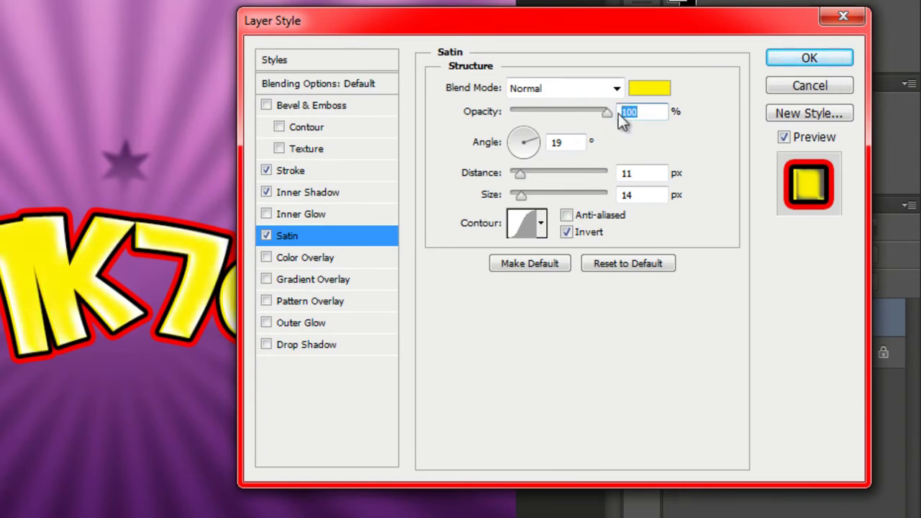
pyautogui.moveTo(530, 140); pyautogui.dragTo(526, 141)
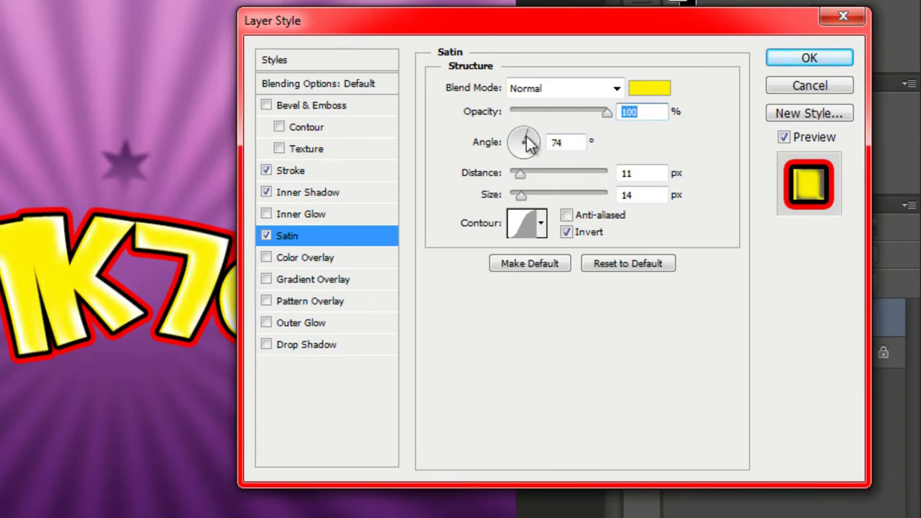
pyautogui.click(527, 144)
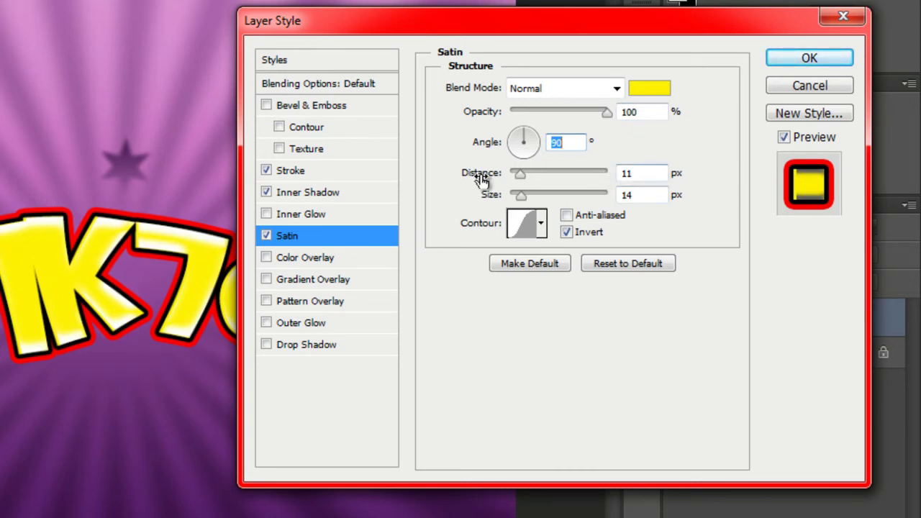
pyautogui.click(626, 171)
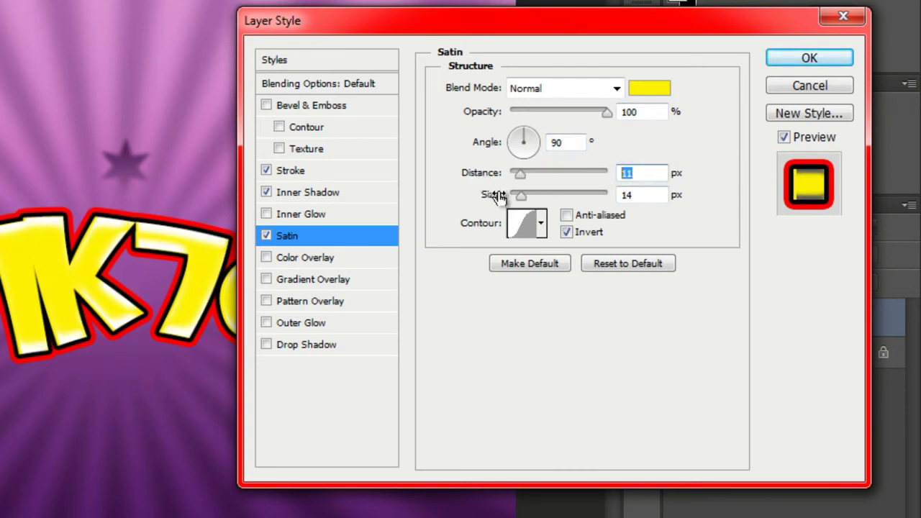
pyautogui.write('2')
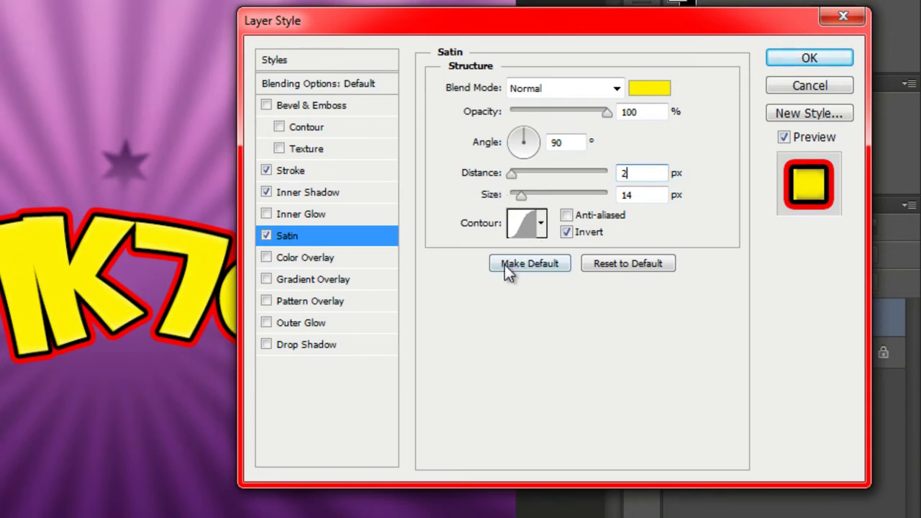
pyautogui.moveTo(524, 197); pyautogui.dragTo(467, 199)
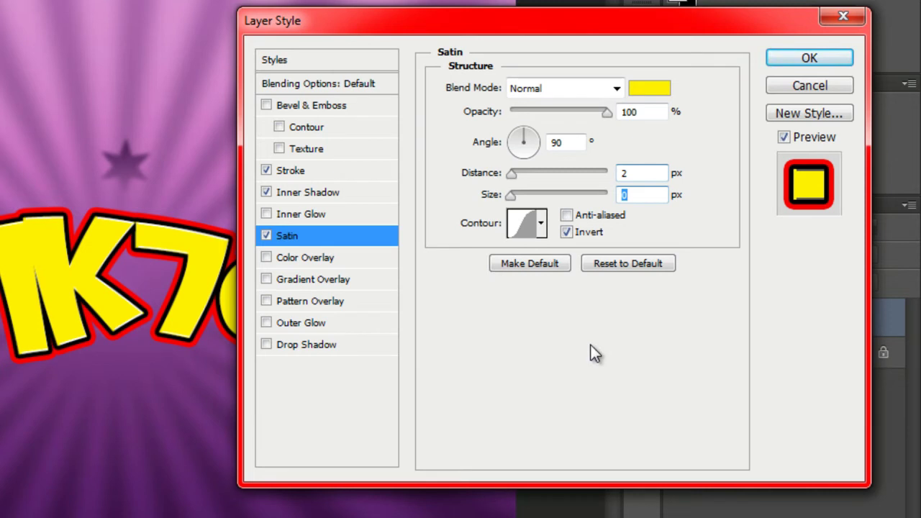
pyautogui.click(567, 215)
pyautogui.click(566, 232)
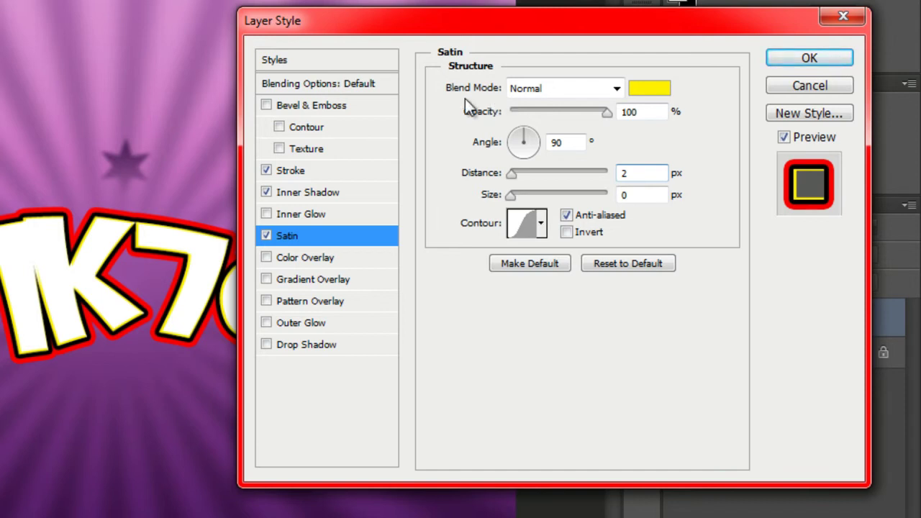
pyautogui.click(321, 259)
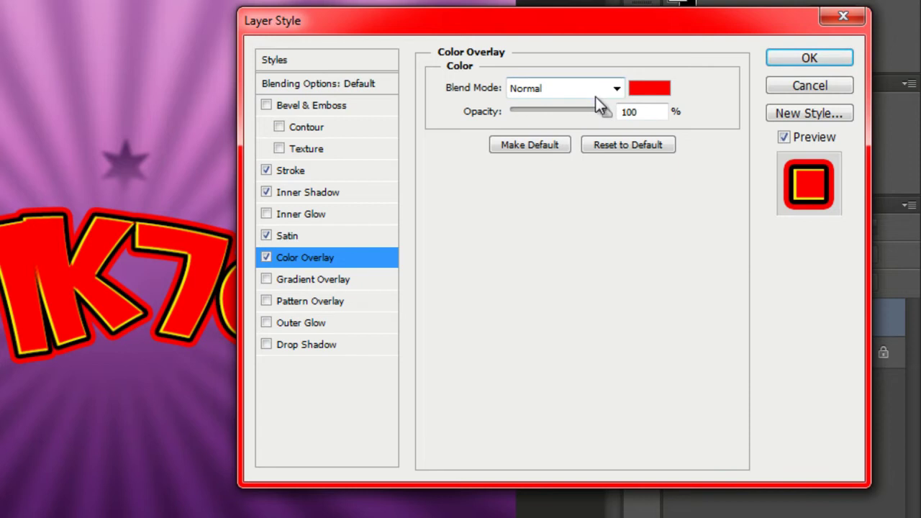
# Set the Color Overlay to Multiply with yellow FFF000, then enable Pattern Overlay.
pyautogui.click(613, 92)
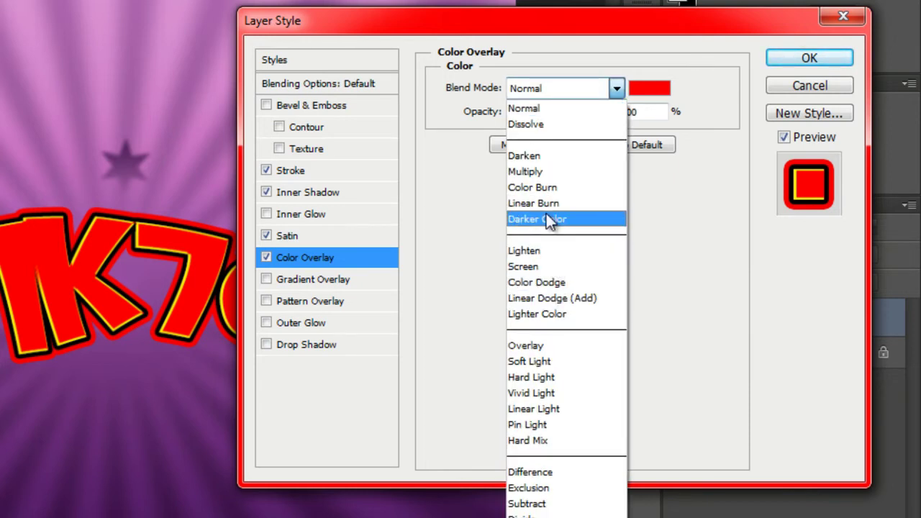
pyautogui.click(541, 171)
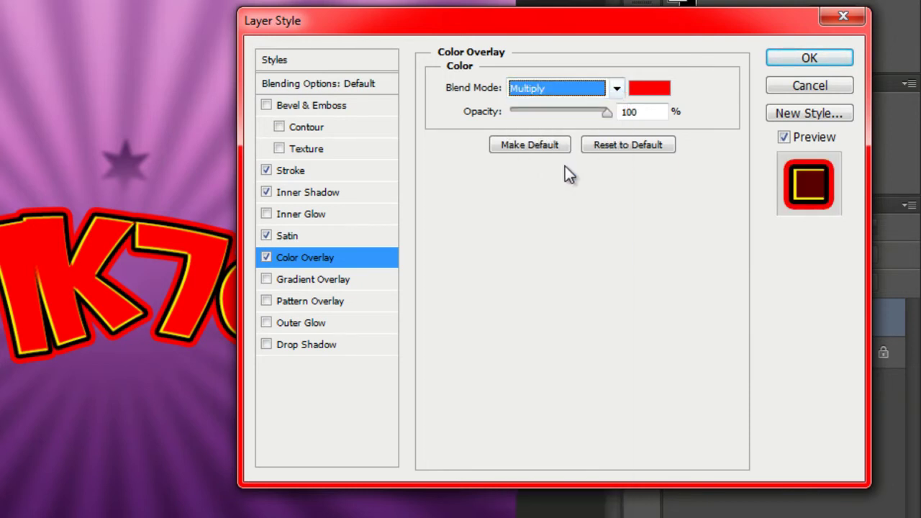
pyautogui.click(644, 89)
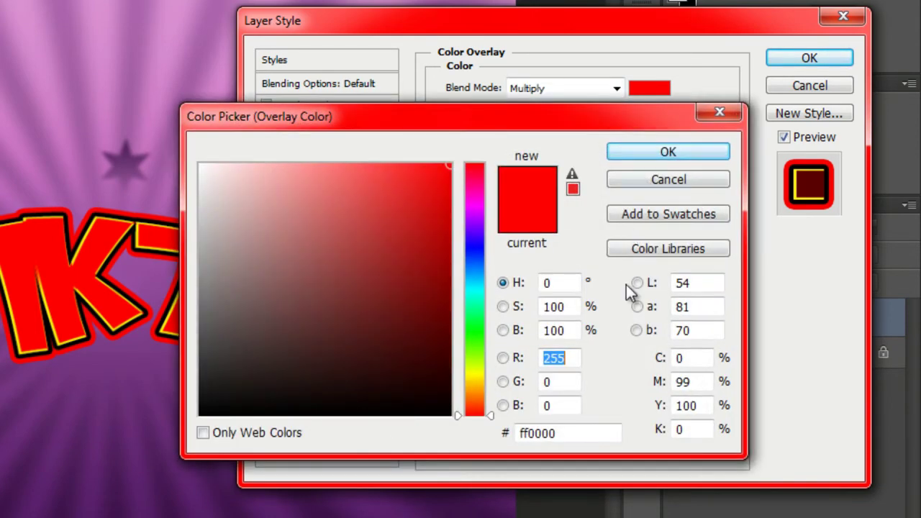
pyautogui.doubleClick(575, 435)
pyautogui.write('FFF')
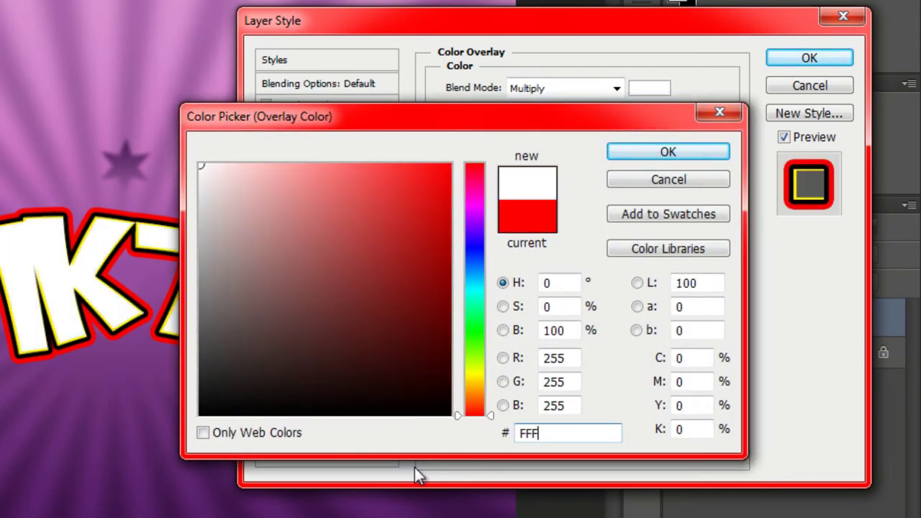
pyautogui.write('000')
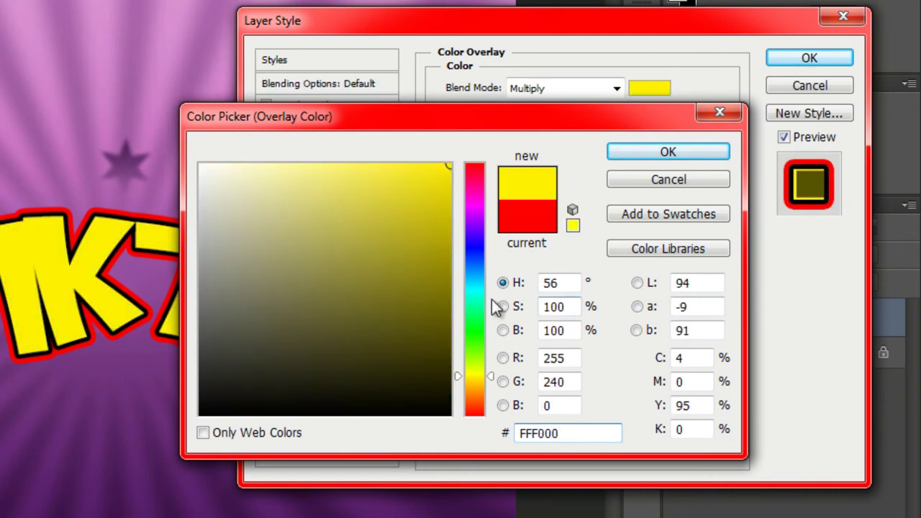
pyautogui.click(667, 151)
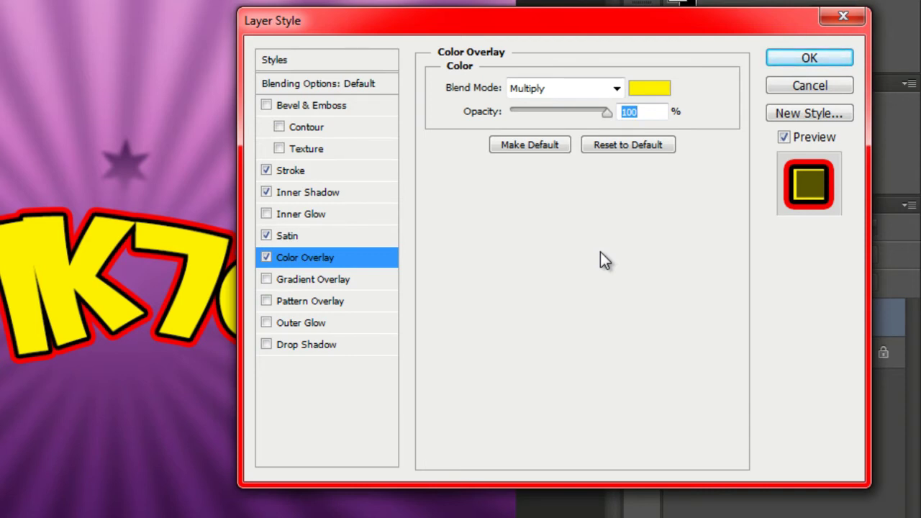
pyautogui.click(332, 301)
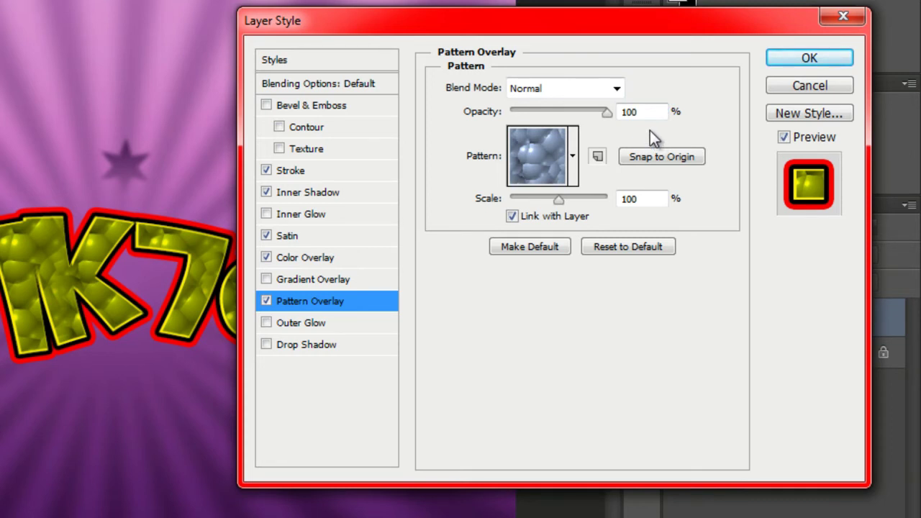
# From the Pattern picker's options menu, choose Load Patterns to bring in a new pattern set.
pyautogui.click(574, 157)
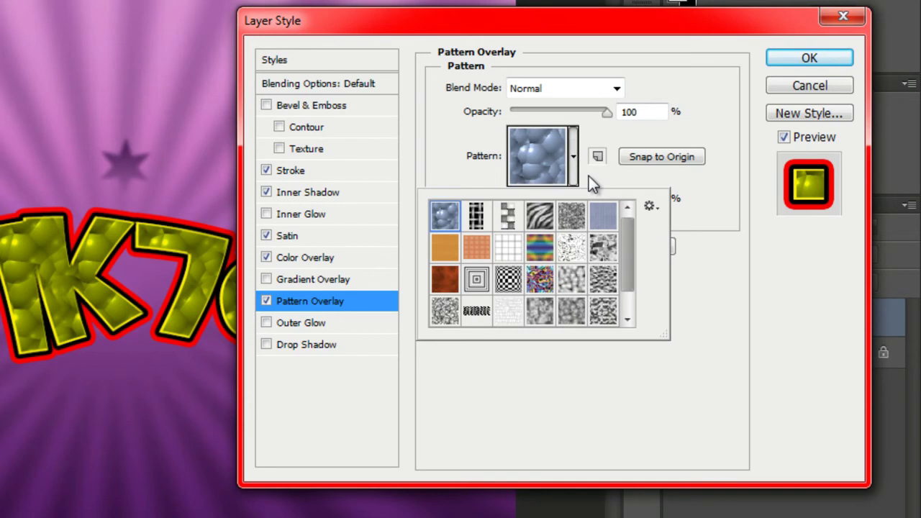
pyautogui.click(653, 209)
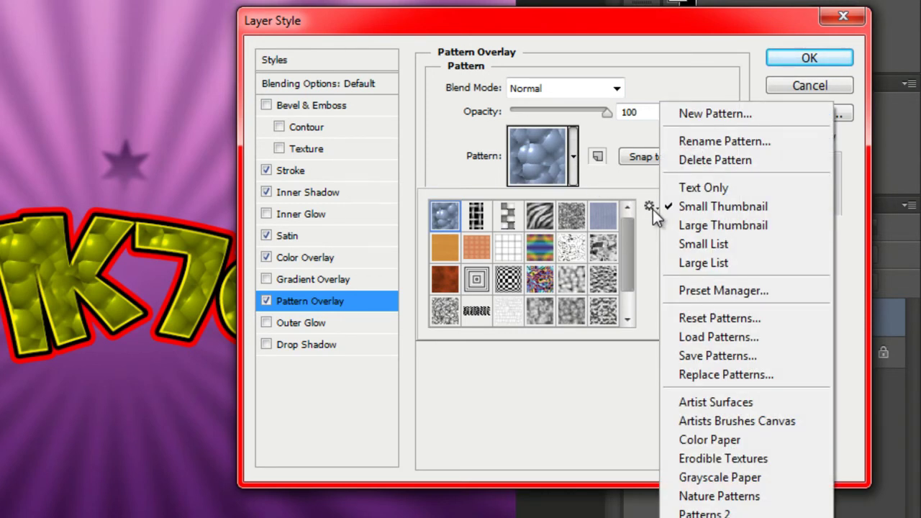
pyautogui.click(718, 337)
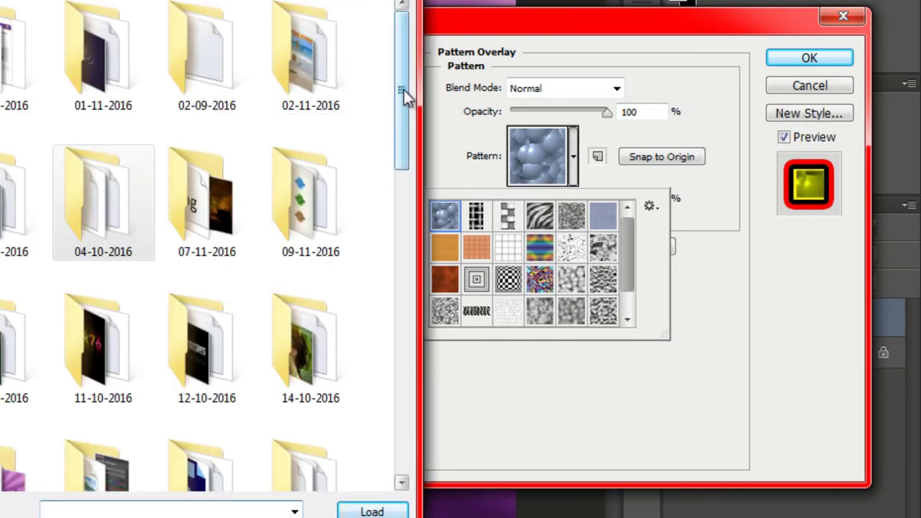
# Load the red dots halftone .PAT file from the 14-11-2016 folder.
pyautogui.moveTo(404, 90); pyautogui.dragTo(403, 129)
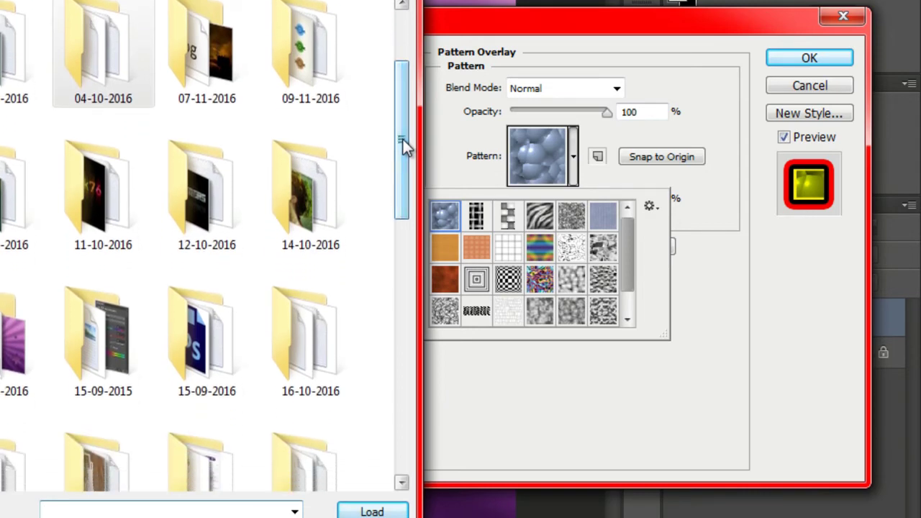
pyautogui.doubleClick(16, 329)
pyautogui.click(29, 93)
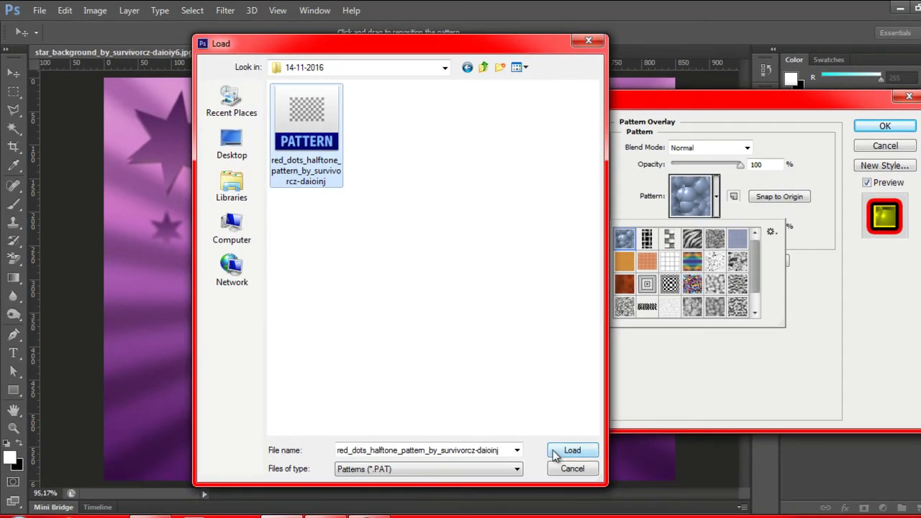
pyautogui.click(556, 451)
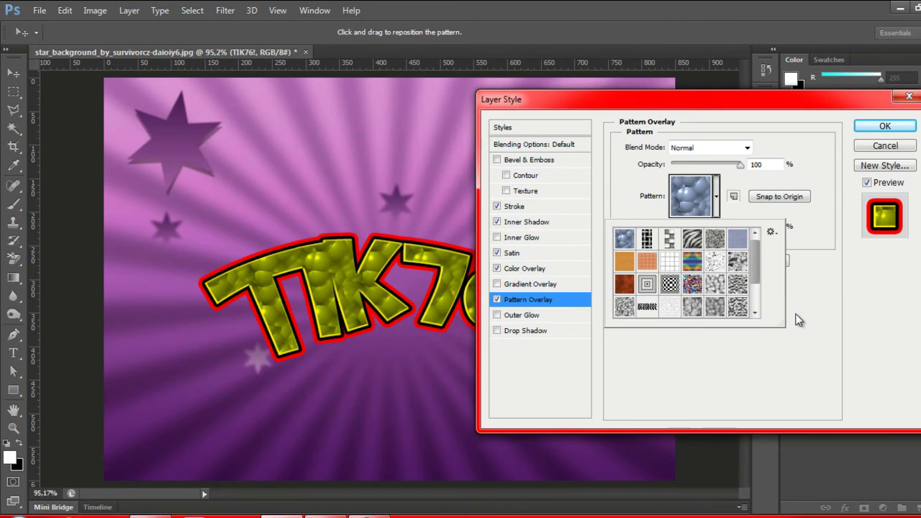
# Apply the new red dots halftone pattern to the overlay and enable Outer Glow.
pyautogui.moveTo(757, 267); pyautogui.dragTo(757, 308)
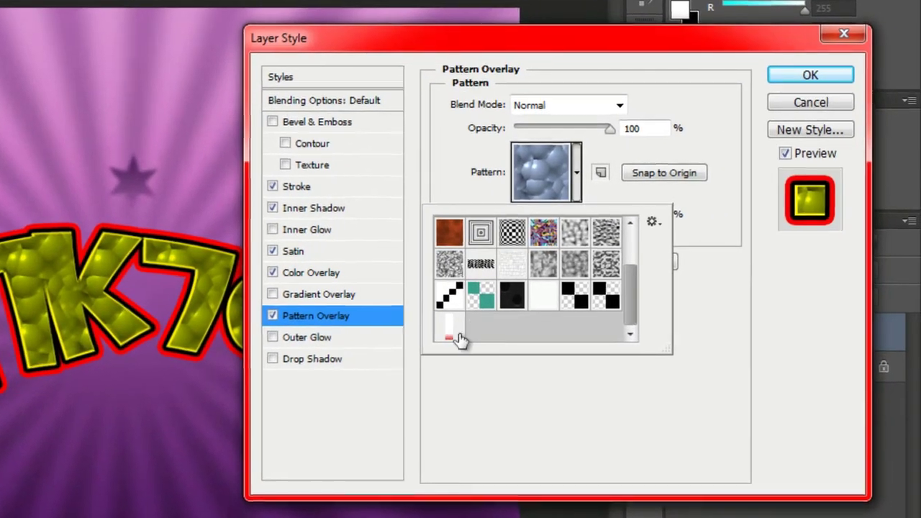
pyautogui.click(629, 313)
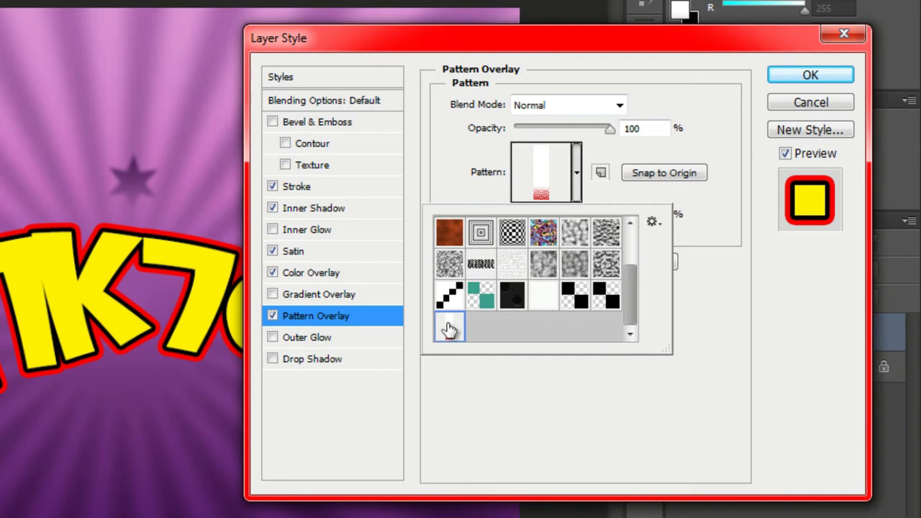
pyautogui.click(515, 402)
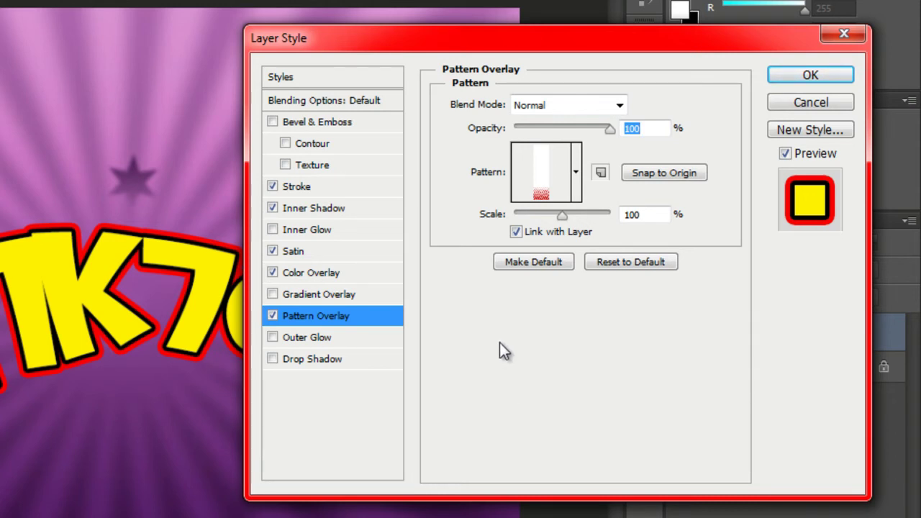
pyautogui.click(323, 340)
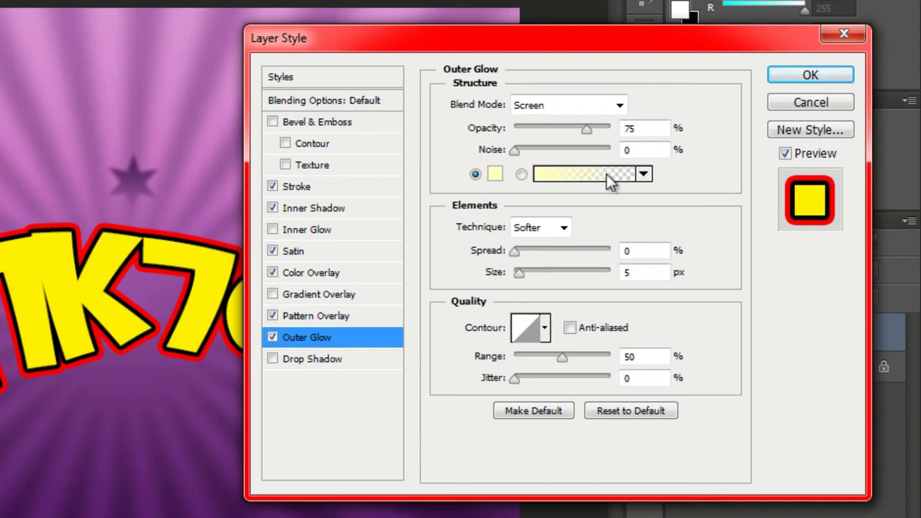
# Set the outer glow to Normal blend, 100% opacity, colour FFF000.
pyautogui.click(618, 105)
pyautogui.click(598, 118)
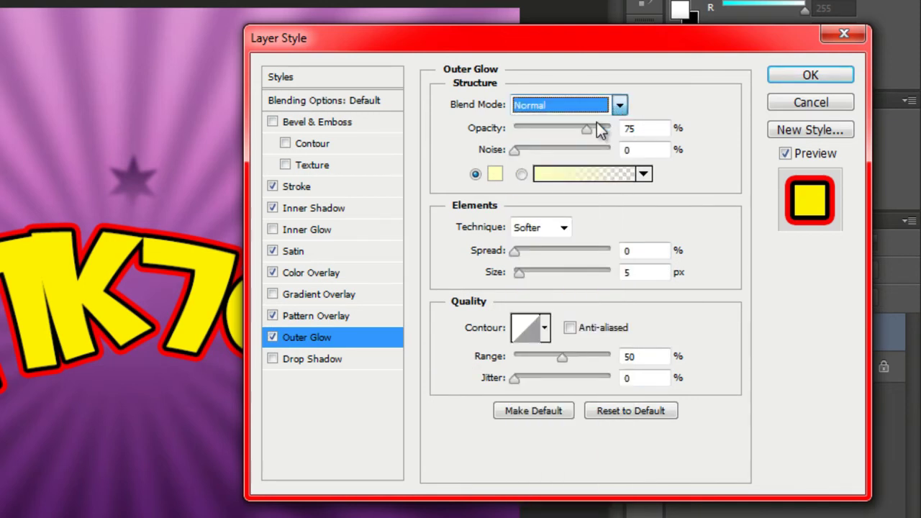
pyautogui.moveTo(586, 133); pyautogui.dragTo(613, 133)
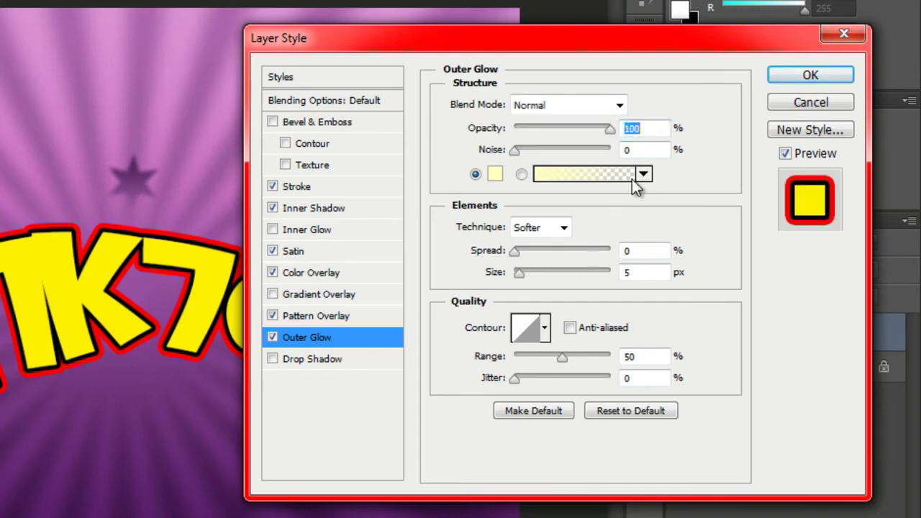
pyautogui.click(496, 175)
pyautogui.doubleClick(571, 447)
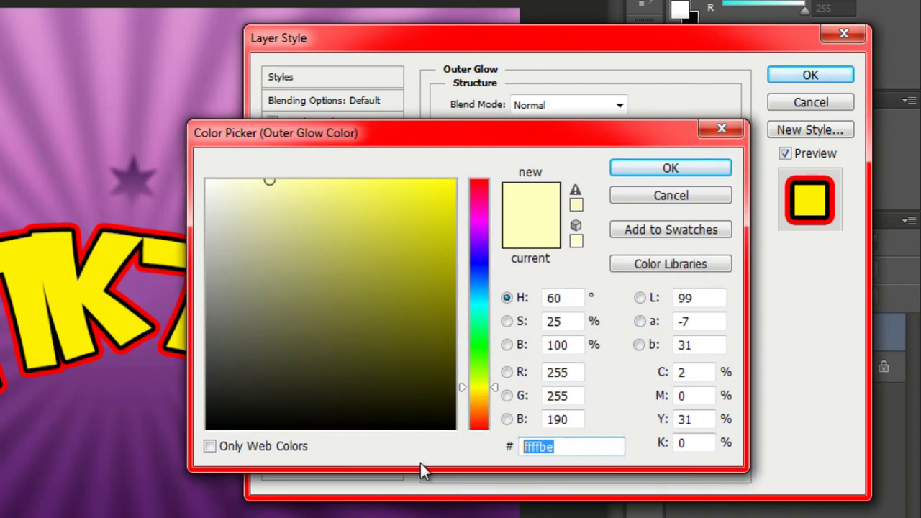
pyautogui.write('FFF')
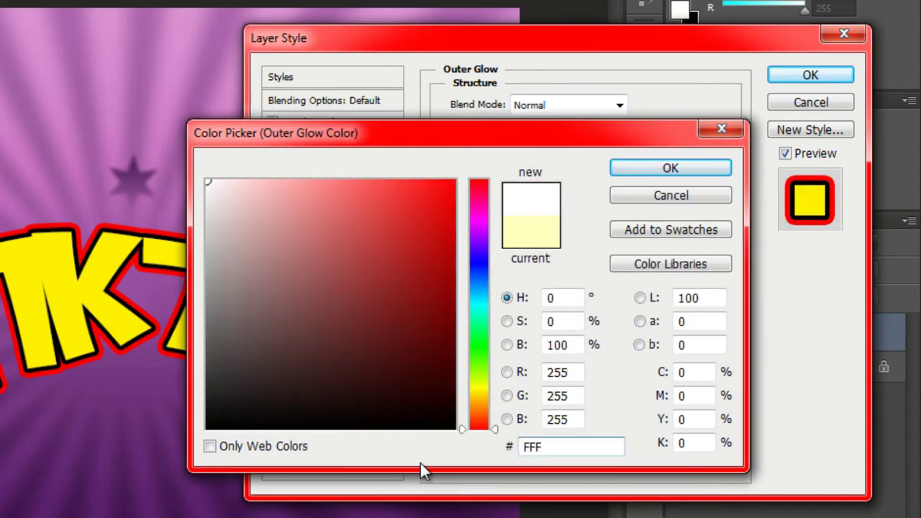
pyautogui.write('000')
pyautogui.click(656, 172)
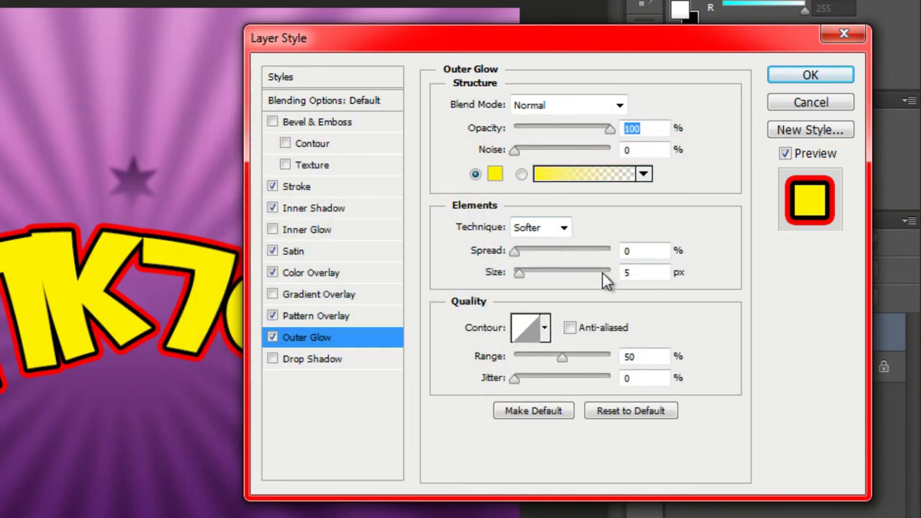
# Give the glow 94% spread, 11 px size, and anti-aliasing.
pyautogui.moveTo(519, 253); pyautogui.dragTo(599, 264)
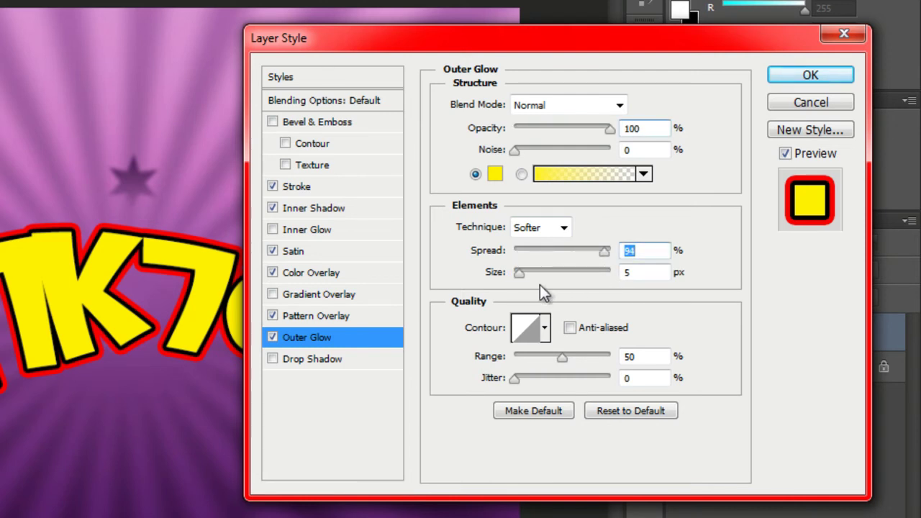
pyautogui.moveTo(518, 273); pyautogui.dragTo(523, 276)
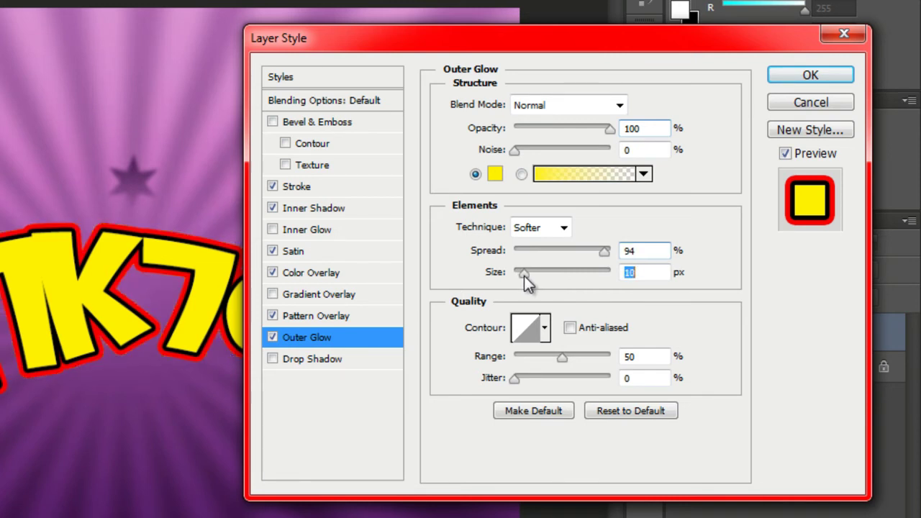
pyautogui.click(646, 272)
pyautogui.press('BackSpace')
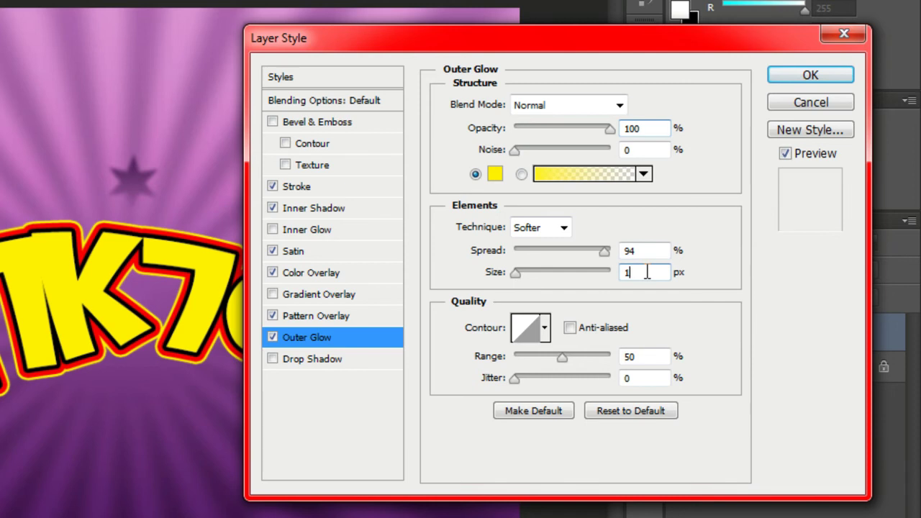
pyautogui.write('1')
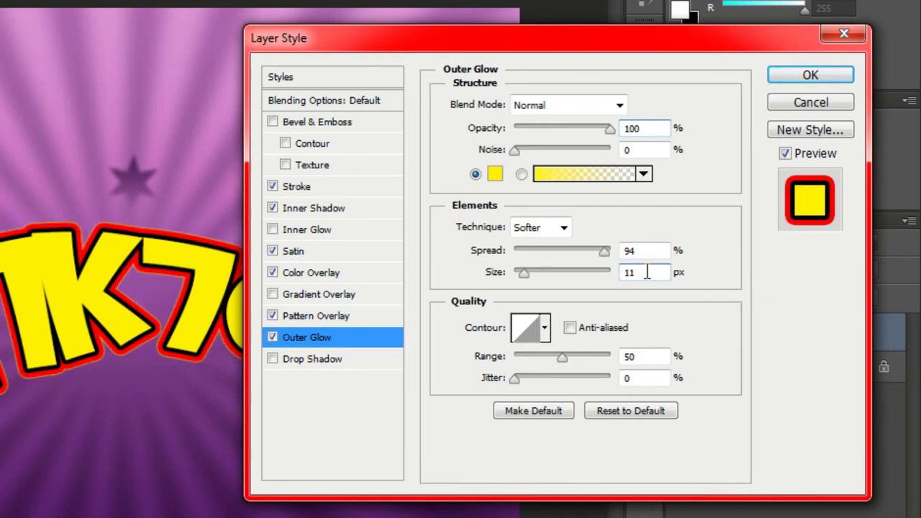
pyautogui.click(569, 329)
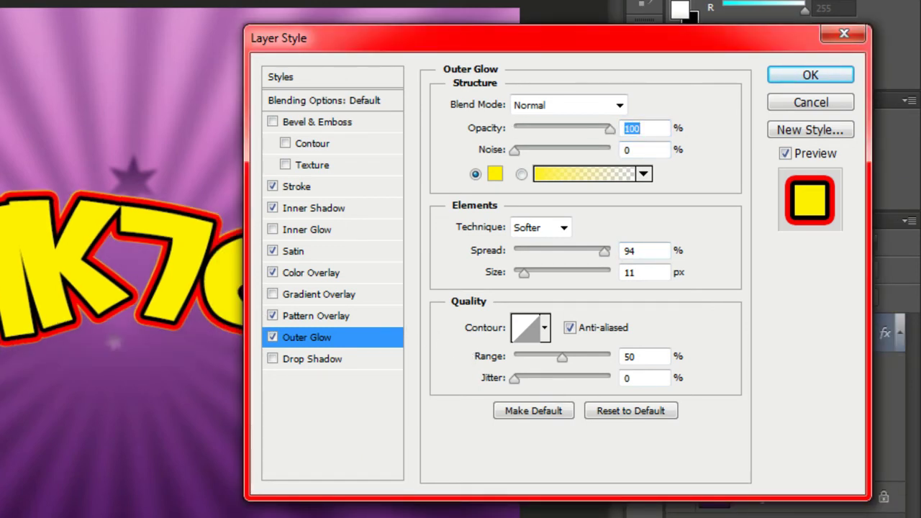
pyautogui.click(343, 316)
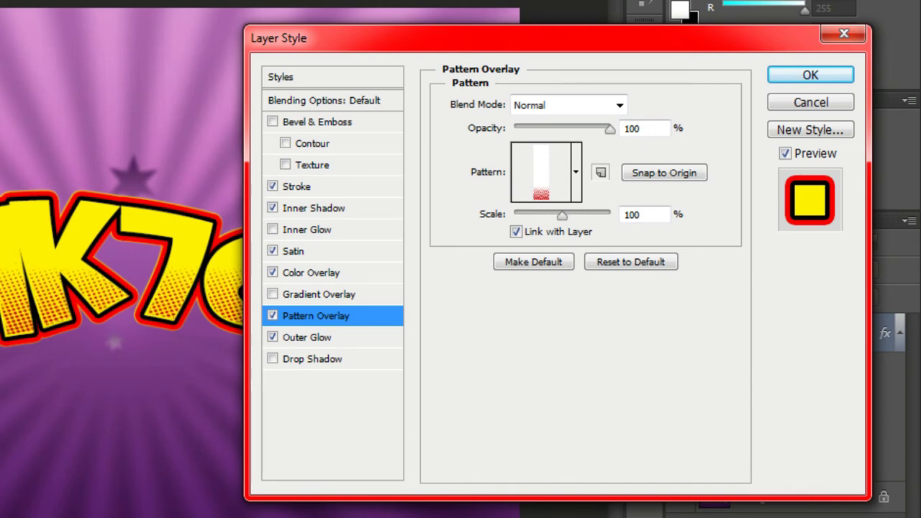
# Drag the red halftone dots upward within the TIK76! letters, with the style dialog moved aside.
pyautogui.moveTo(508, 38)
pyautogui.mouseDown()
pyautogui.moveTo(688, 30)
pyautogui.moveTo(617, 46)
pyautogui.mouseUp()
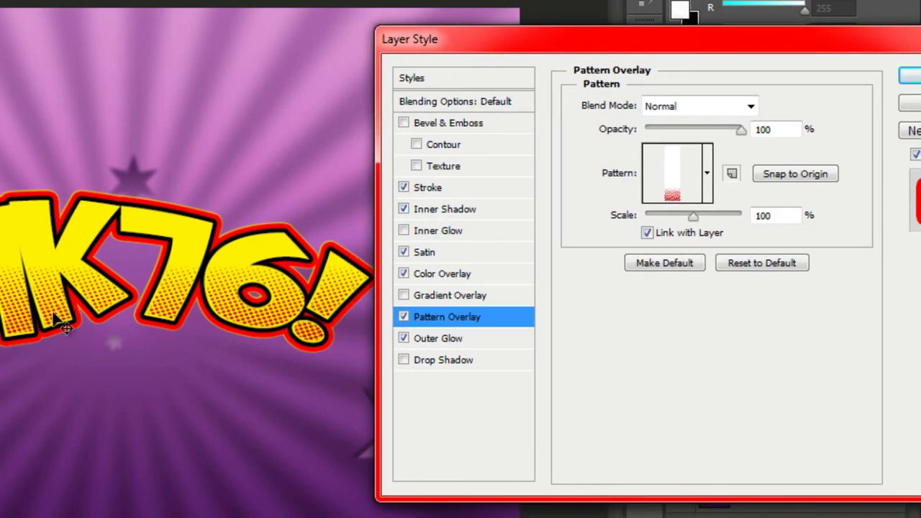
pyautogui.moveTo(46, 296); pyautogui.dragTo(52, 309)
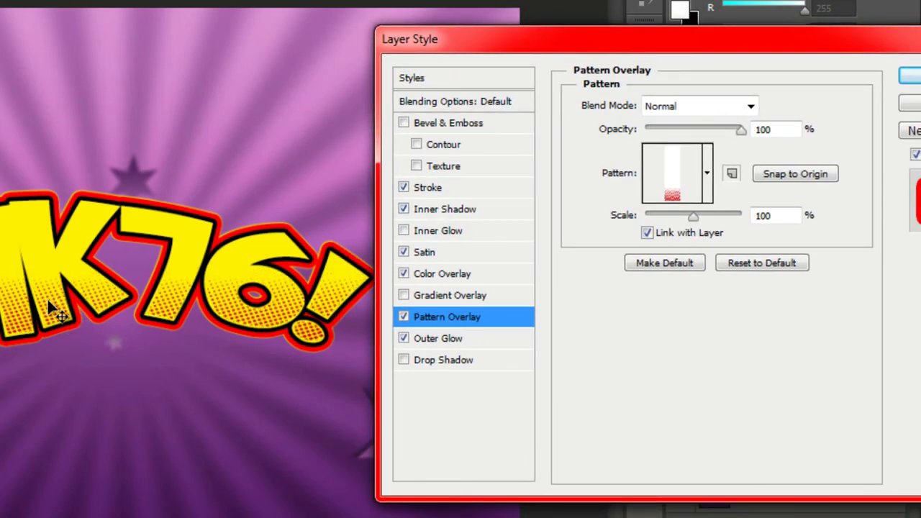
pyautogui.moveTo(48, 303); pyautogui.dragTo(44, 294)
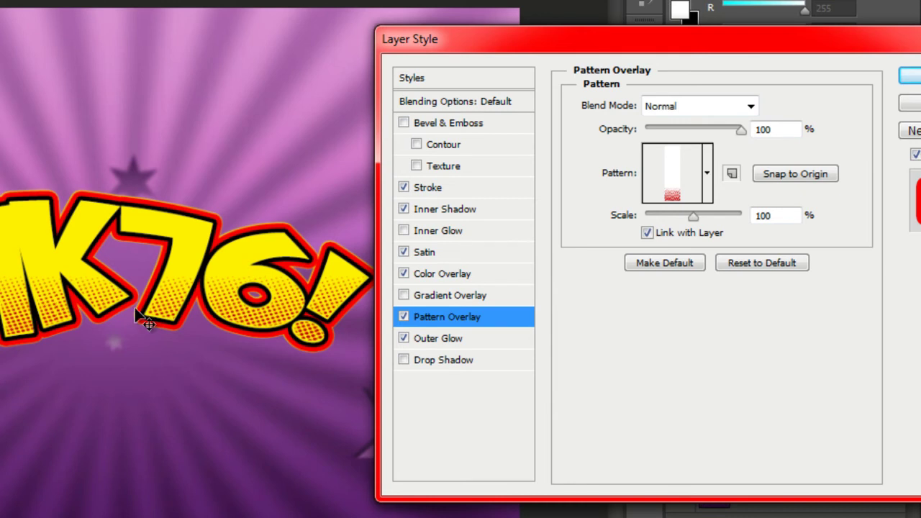
pyautogui.moveTo(137, 317); pyautogui.dragTo(137, 302)
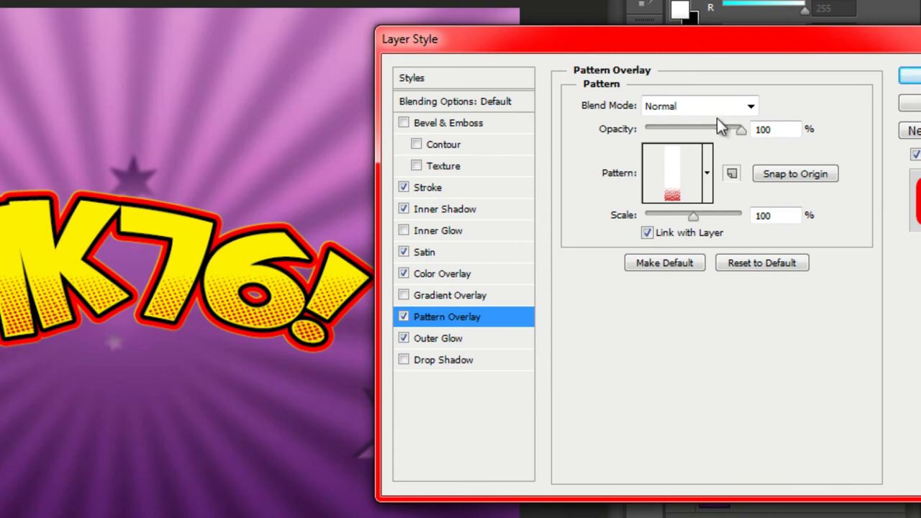
pyautogui.moveTo(473, 92); pyautogui.dragTo(374, 54)
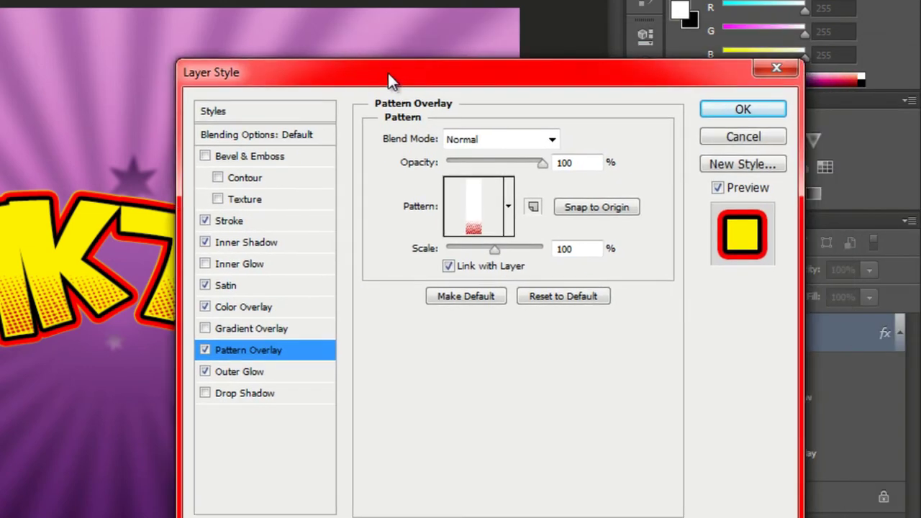
# Add a Multiply drop shadow at 100% opacity, its own 120° angle, distance 8 px.
pyautogui.click(223, 365)
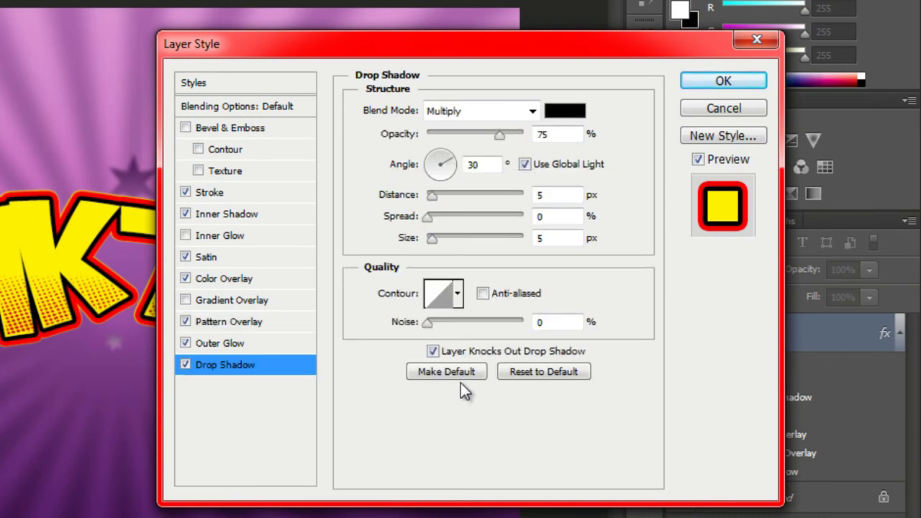
pyautogui.click(531, 111)
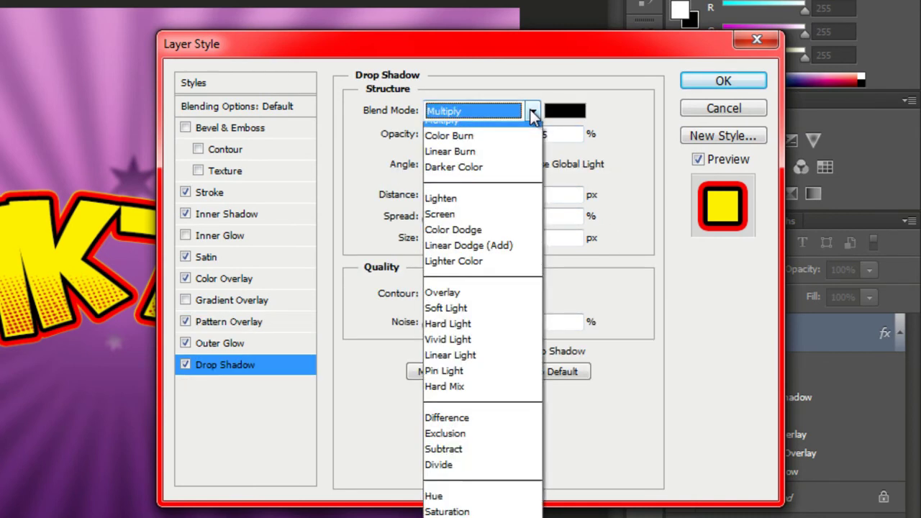
pyautogui.click(491, 193)
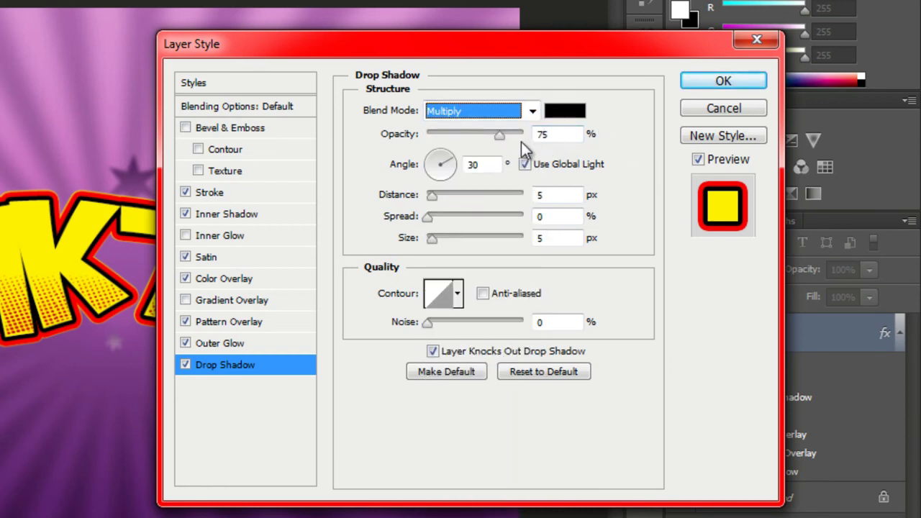
pyautogui.moveTo(502, 135); pyautogui.dragTo(528, 136)
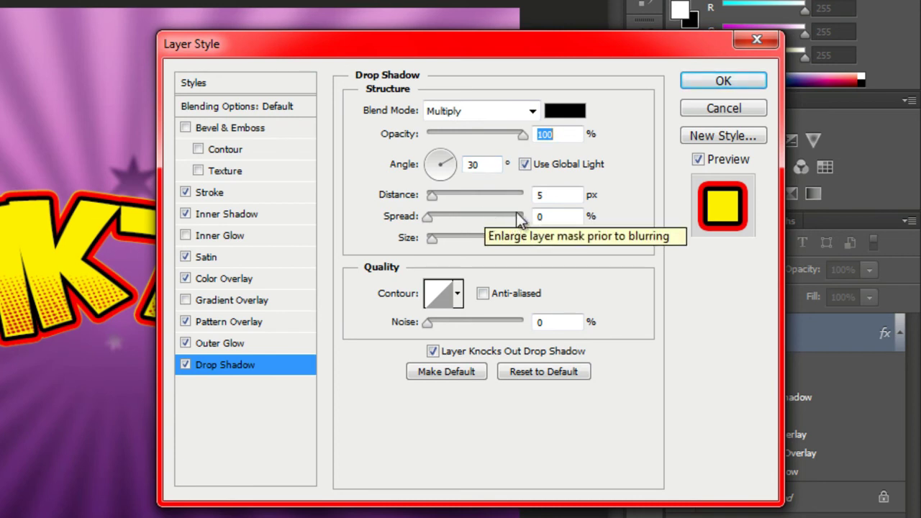
pyautogui.click(525, 164)
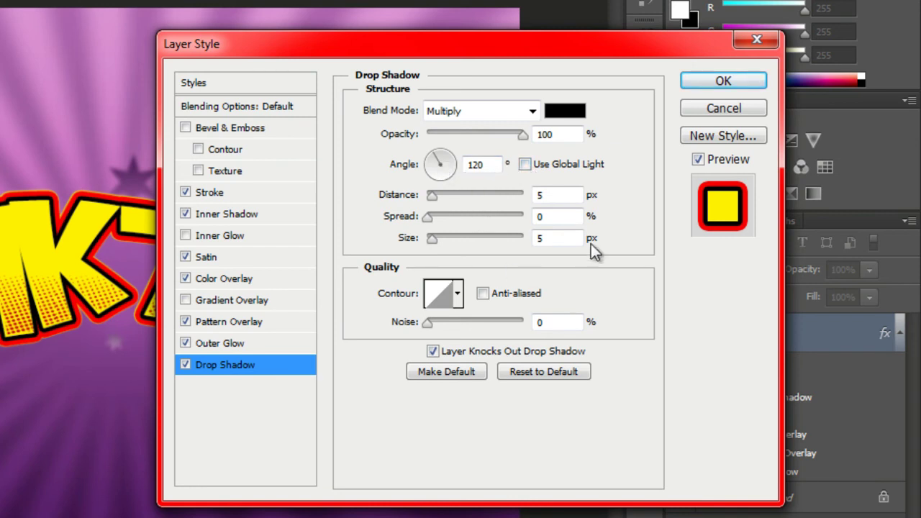
pyautogui.moveTo(433, 195); pyautogui.dragTo(436, 198)
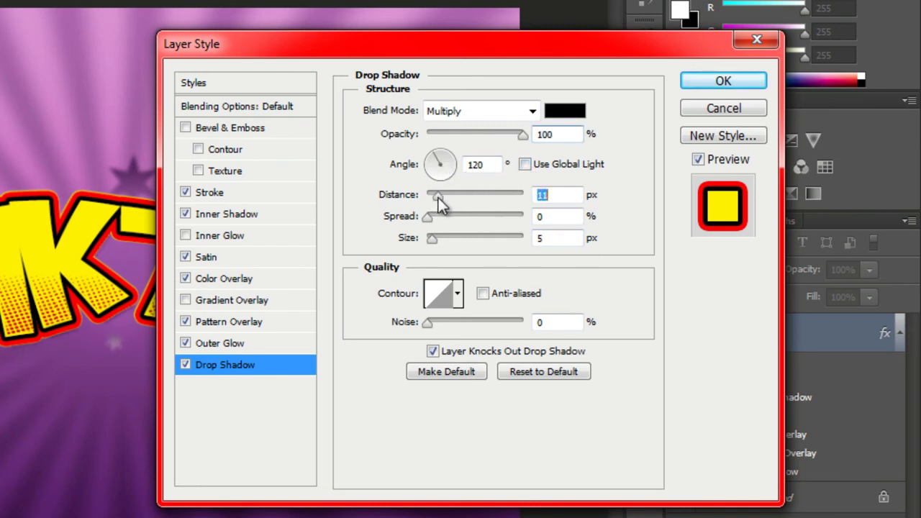
pyautogui.moveTo(437, 204); pyautogui.dragTo(438, 206)
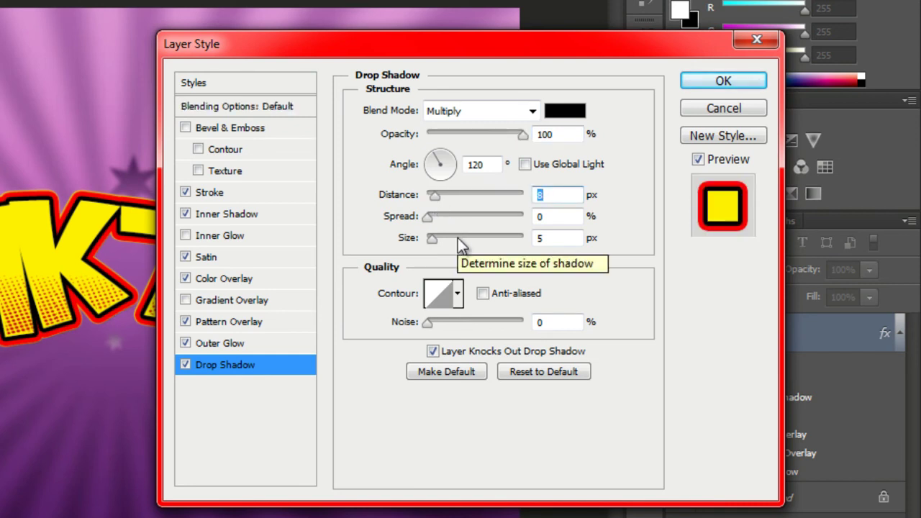
# Make the shadow black with 100% spread, 20 px size, anti-aliased, and apply the style.
pyautogui.click(566, 113)
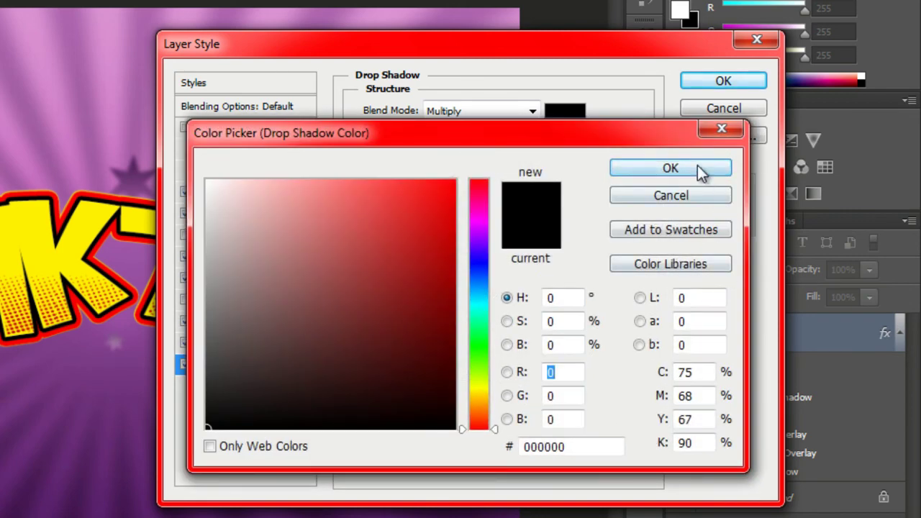
pyautogui.click(696, 170)
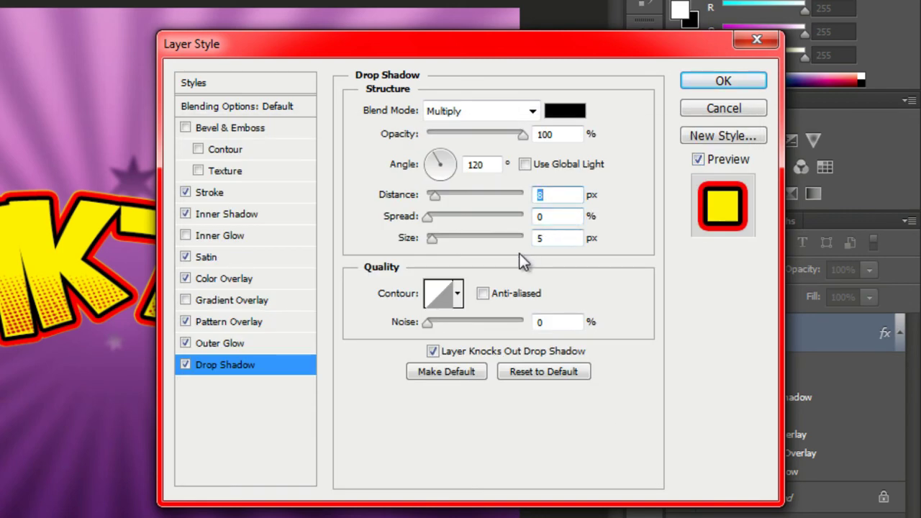
pyautogui.moveTo(432, 219); pyautogui.dragTo(520, 225)
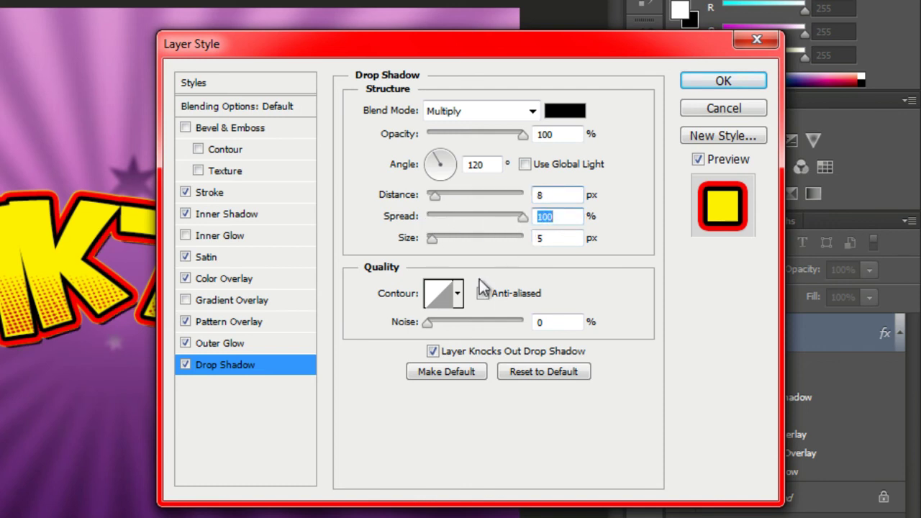
pyautogui.moveTo(432, 238); pyautogui.dragTo(442, 240)
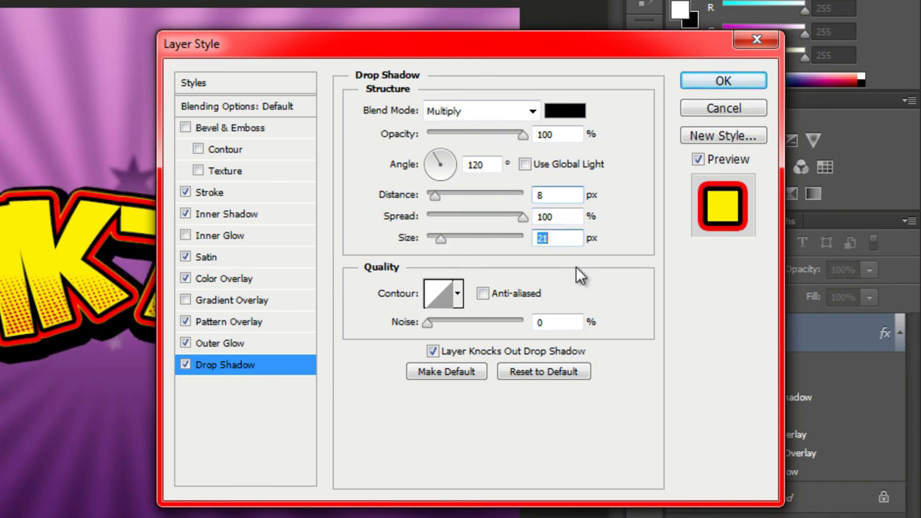
pyautogui.click(568, 241)
pyautogui.press('BackSpace')
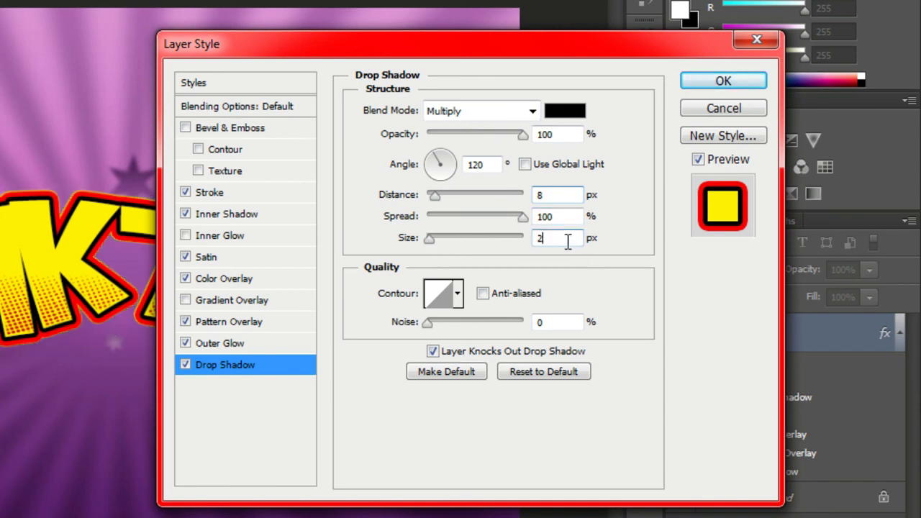
pyautogui.write('0')
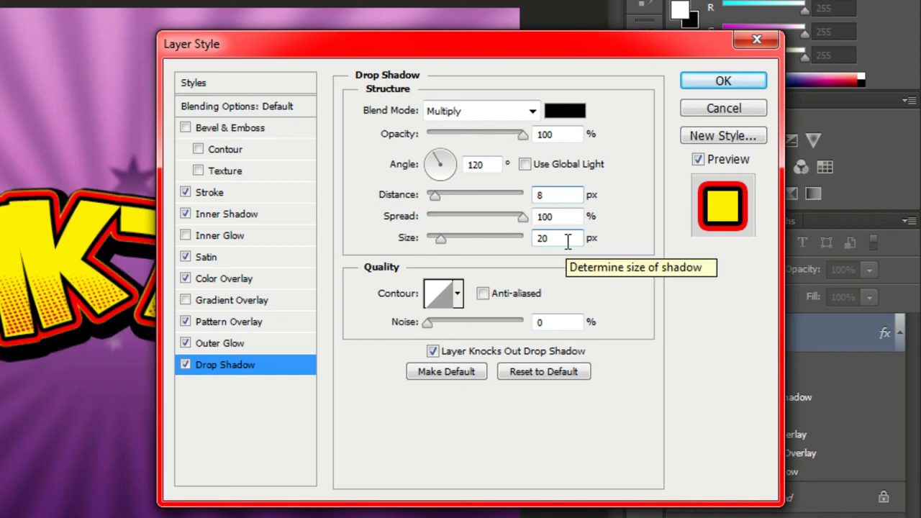
pyautogui.click(482, 293)
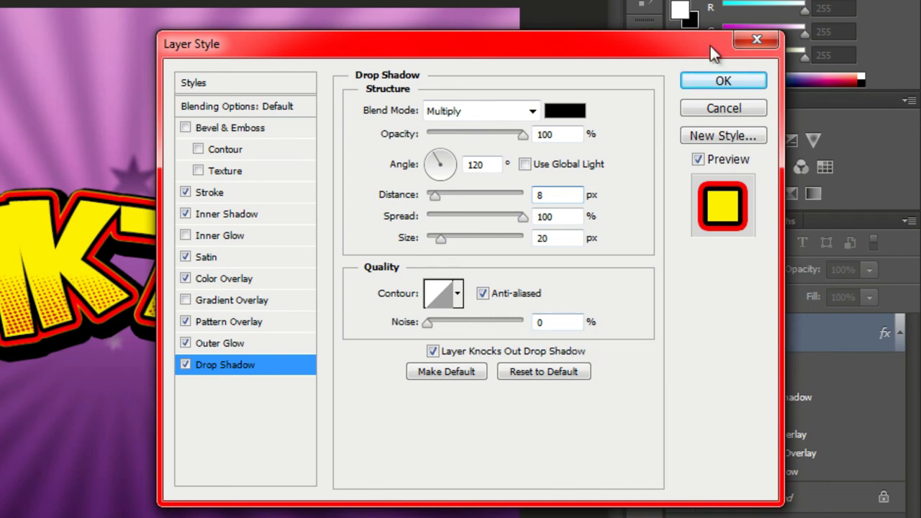
pyautogui.click(718, 82)
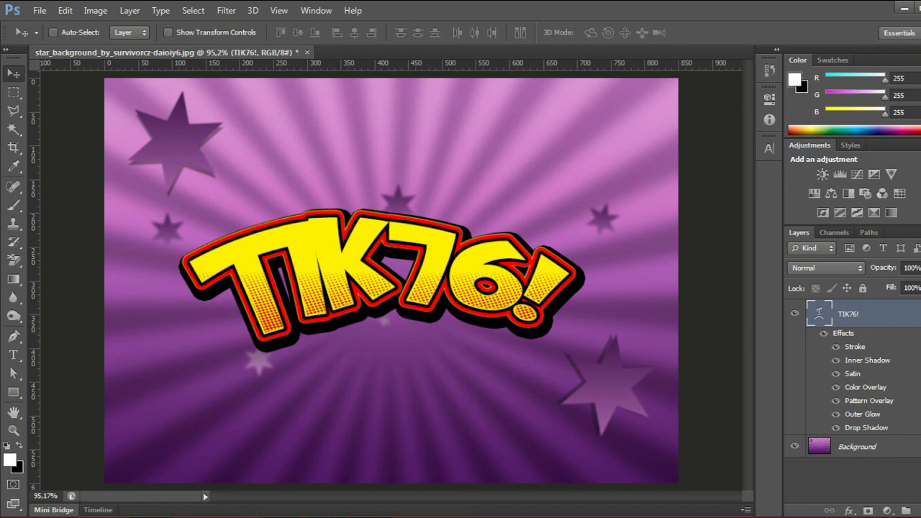
# Collapse the effects list and nudge TIK76! slightly up on the starburst, checking different zoom levels.
pyautogui.click(915, 314)
pyautogui.moveTo(417, 282); pyautogui.dragTo(429, 287)
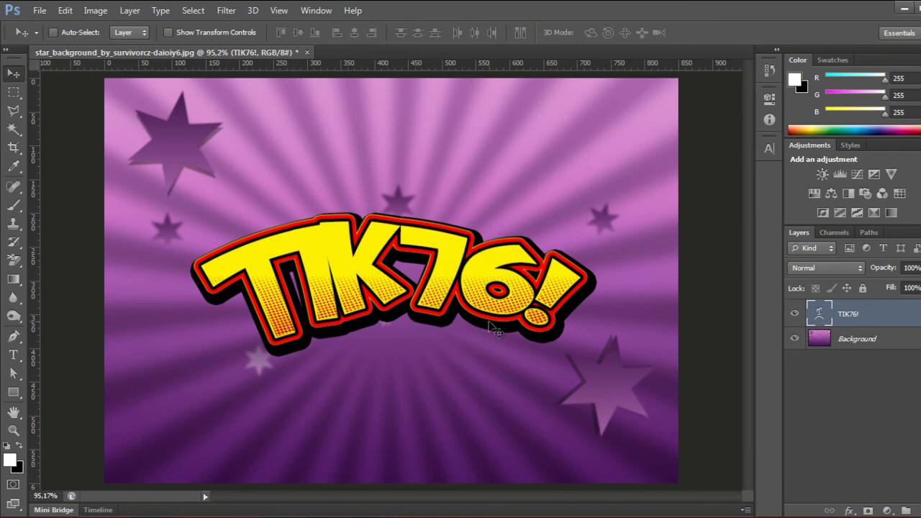
pyautogui.hotkey('ctrl', '+')
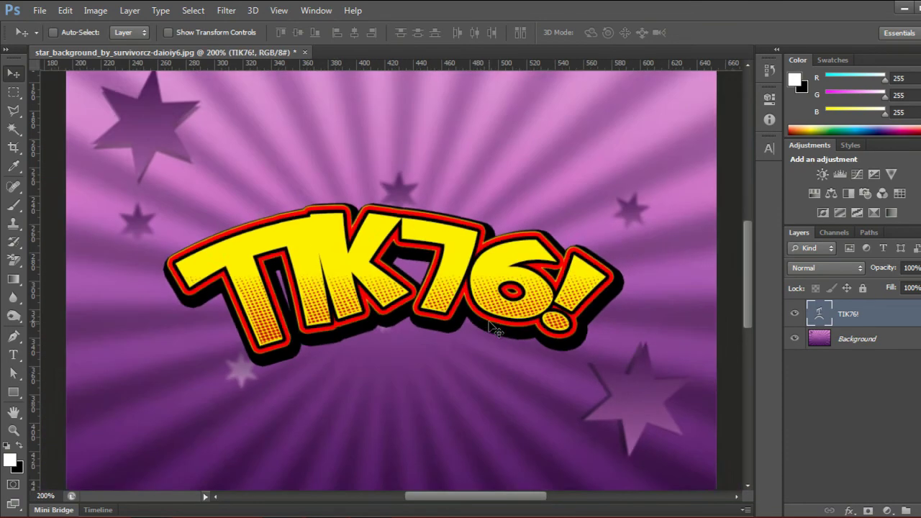
pyautogui.hotkey('ctrl', '-')
pyautogui.hotkey('ctrl', '-')
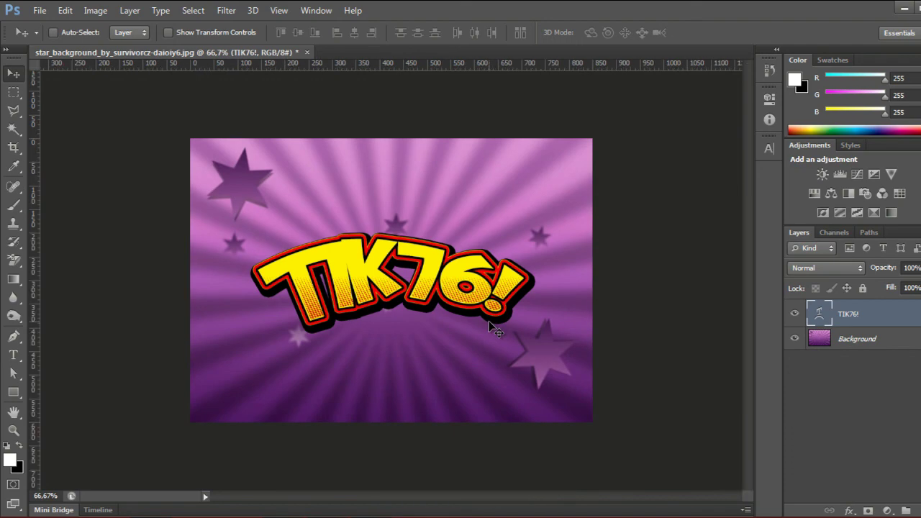
pyautogui.hotkey('ctrl', '0')
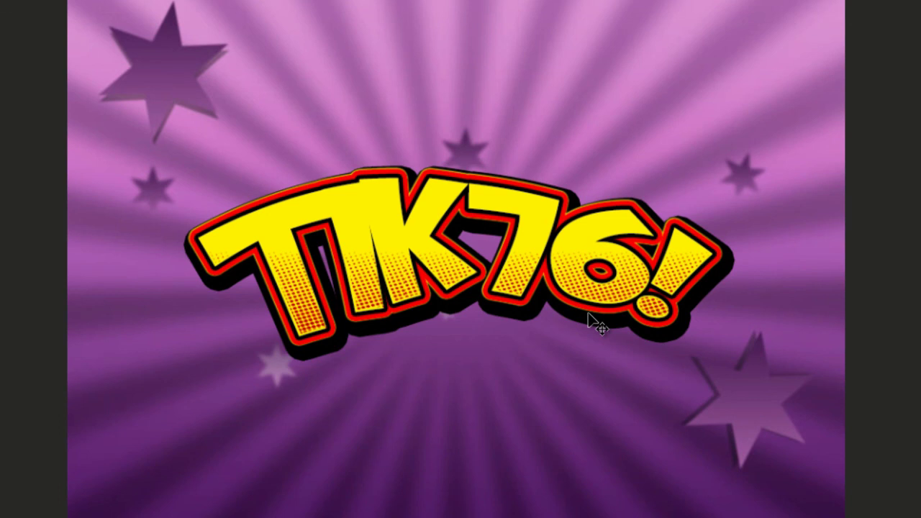
pyautogui.moveTo(300, 300); pyautogui.dragTo(295, 285)
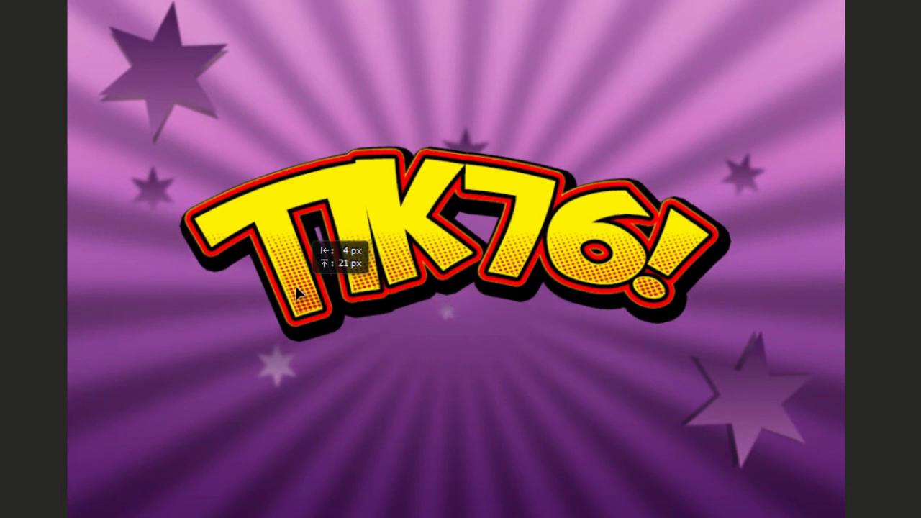